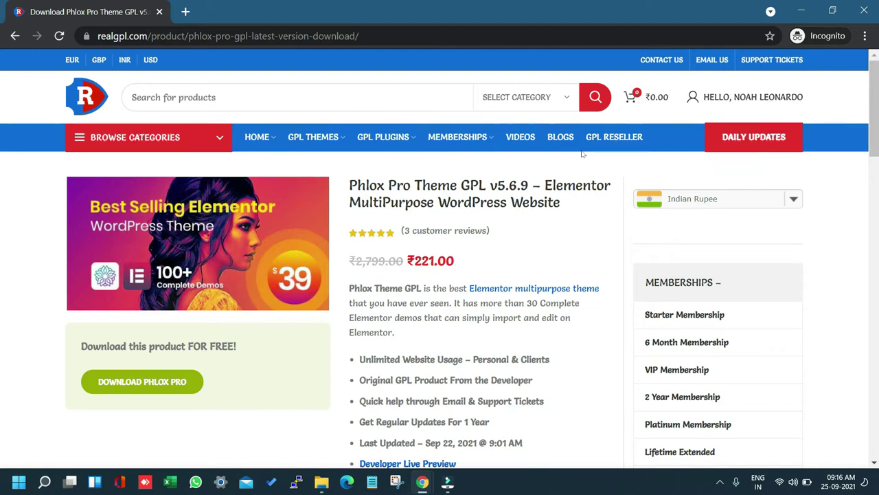
Step: Select the words 'Phlox Pro Theme' in the RealGPL product title
left_click_drag(349, 184, 457, 186)
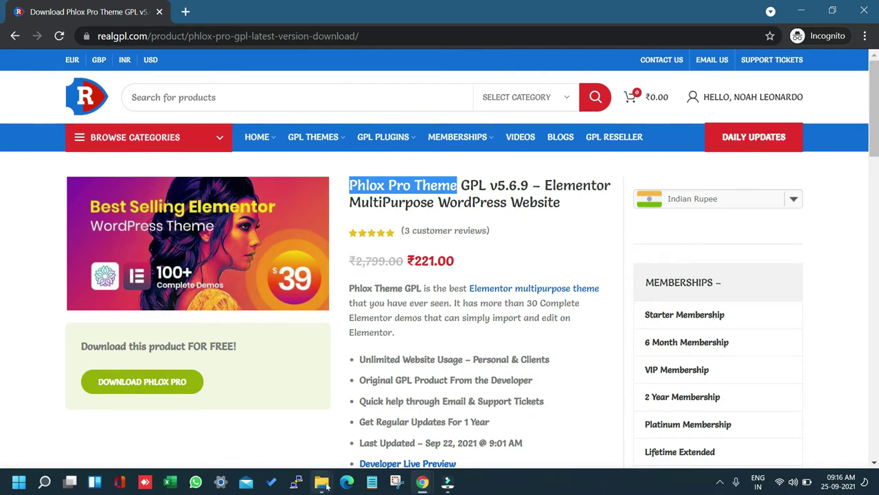
Step: Extract the phlox-pro-download-package archive into its current folder with Extract Here
mouse_move(327, 485)
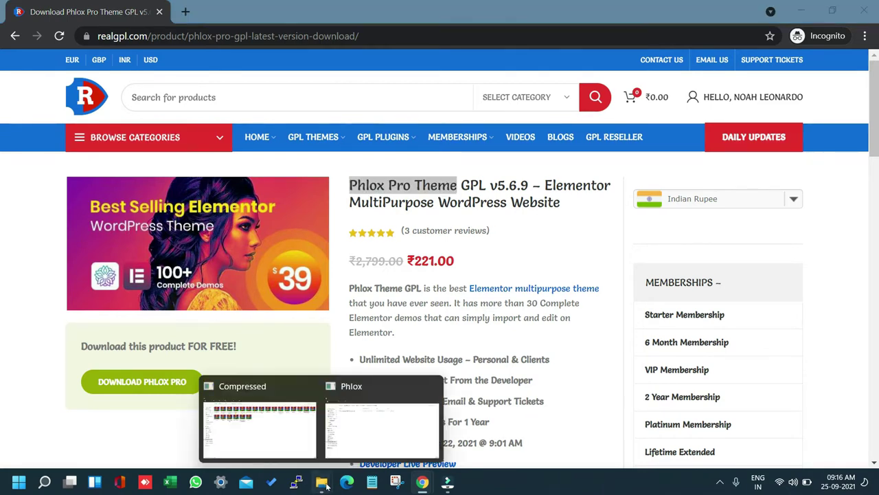
left_click(371, 424)
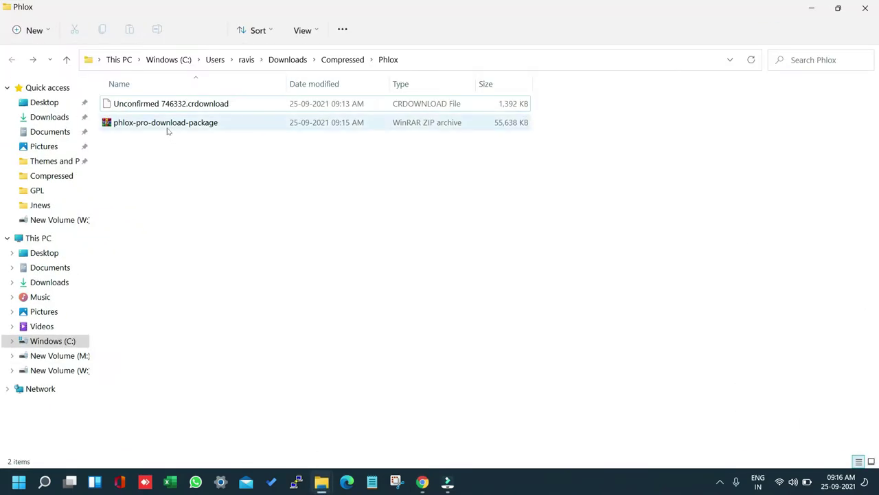
left_click(178, 125)
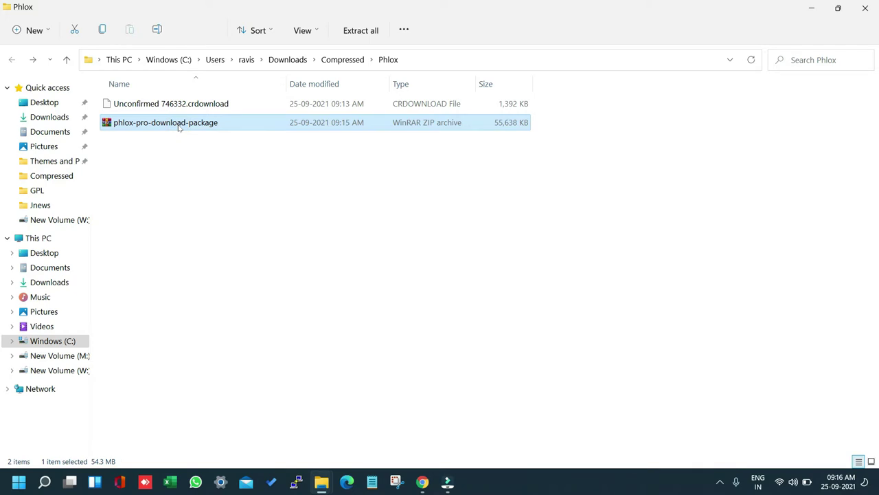
right_click(178, 125)
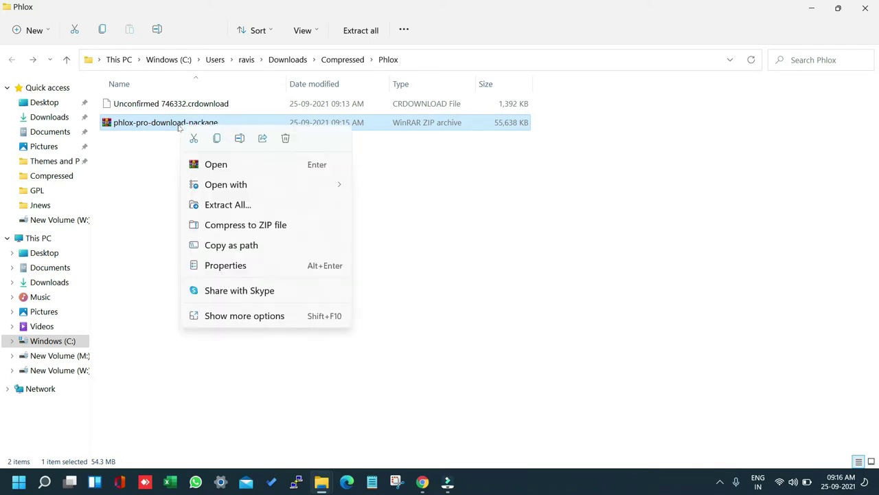
left_click(264, 318)
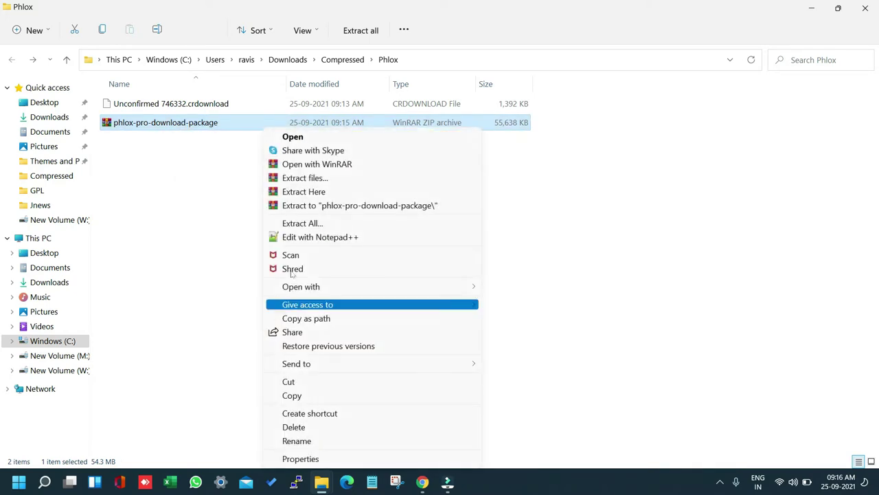
left_click(311, 192)
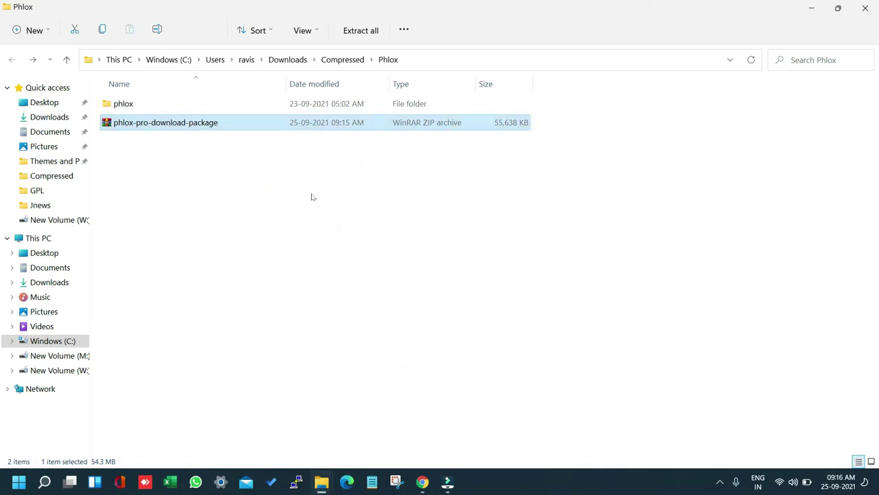
Step: Browse the extracted phlox folder's bundled-plugins, child-theme and theme folders, then minimize Explorer
double_click(155, 107)
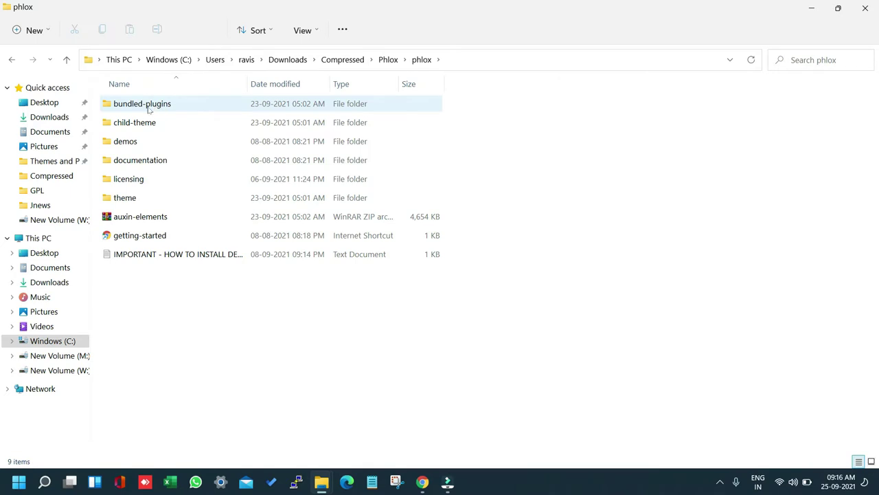
double_click(190, 107)
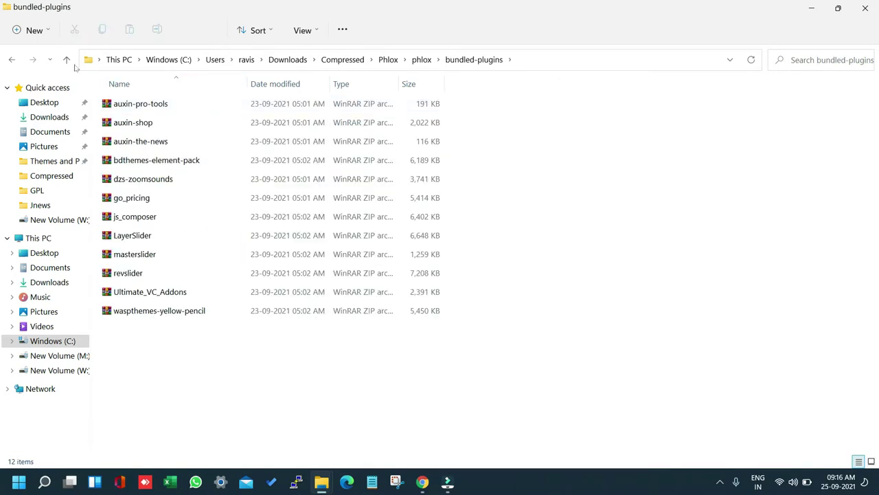
left_click(66, 60)
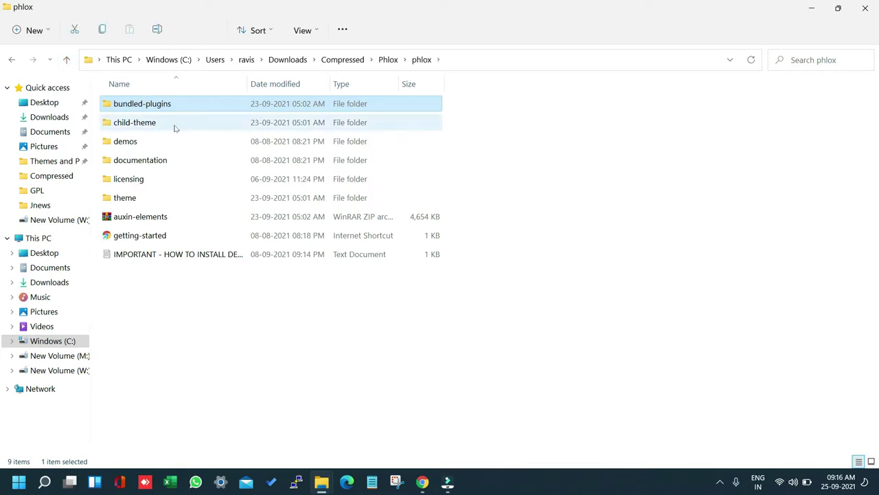
double_click(173, 124)
left_click(68, 60)
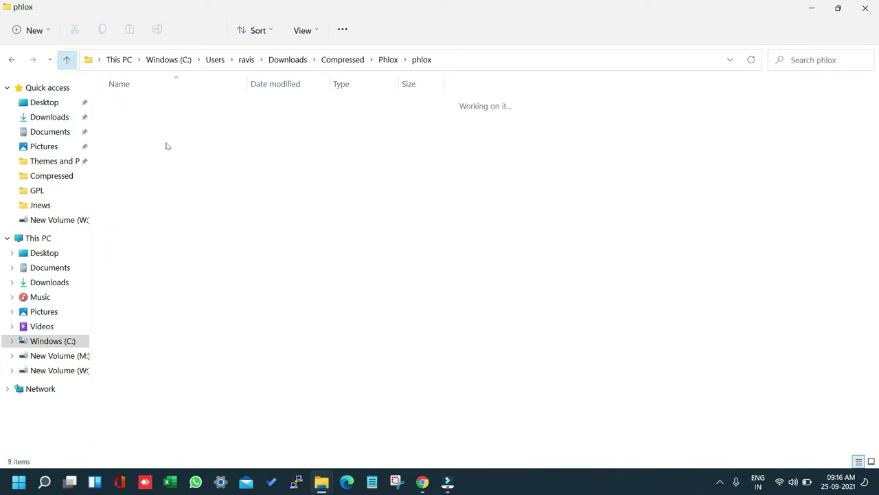
double_click(157, 197)
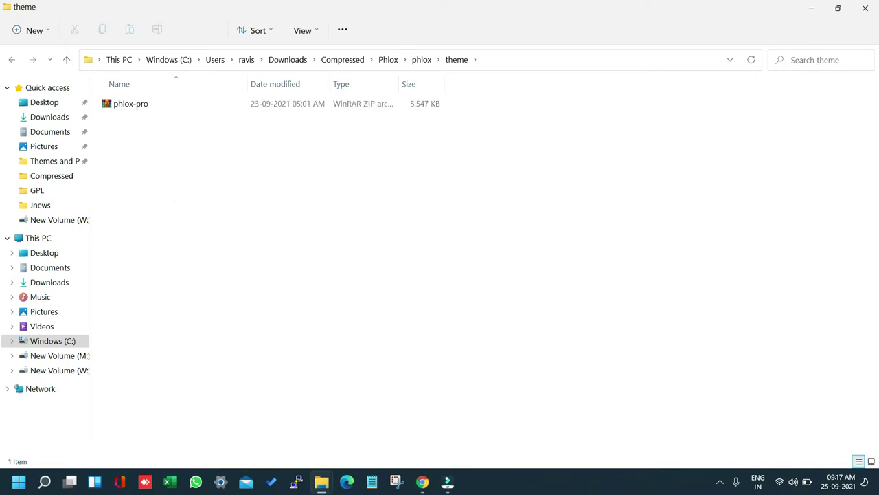
left_click(818, 8)
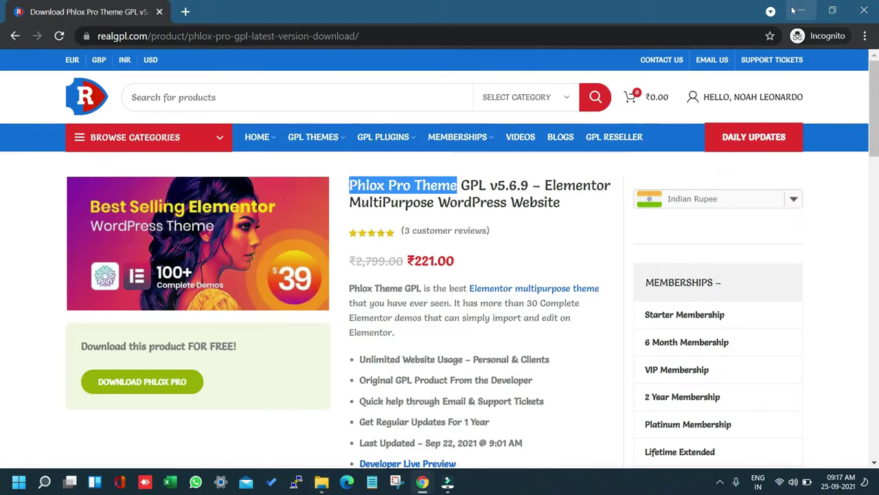
Step: In the WordPress dashboard, go to Appearance > Themes > Add New > Upload Theme
left_click(801, 8)
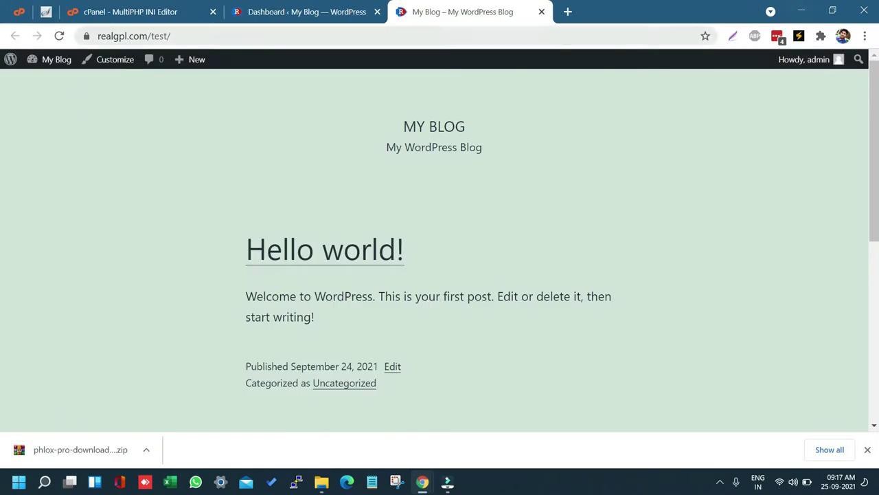
left_click(267, 4)
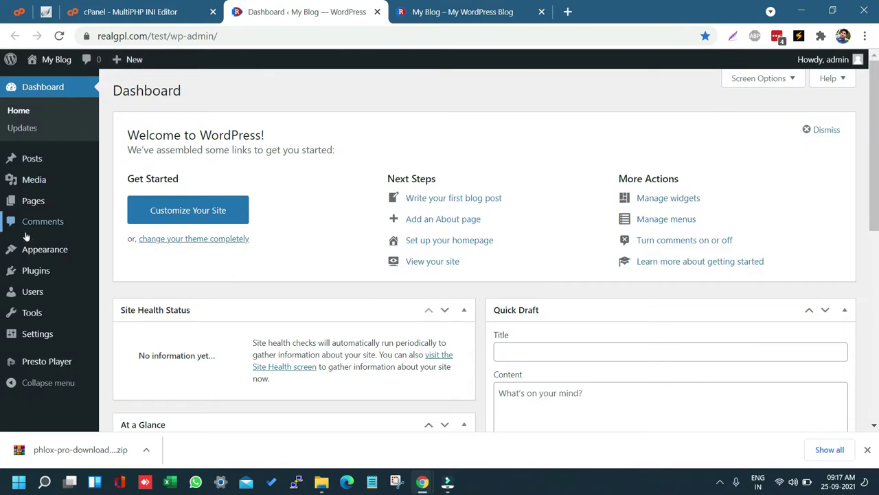
left_click(115, 256)
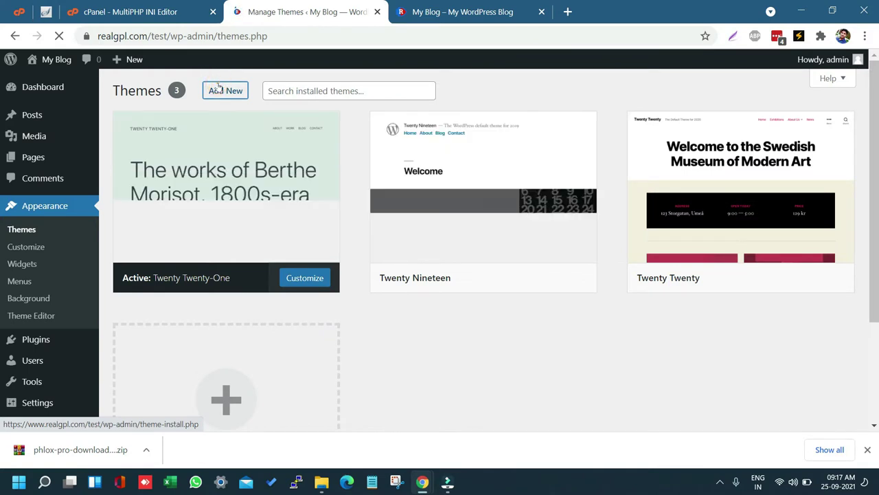
left_click(218, 89)
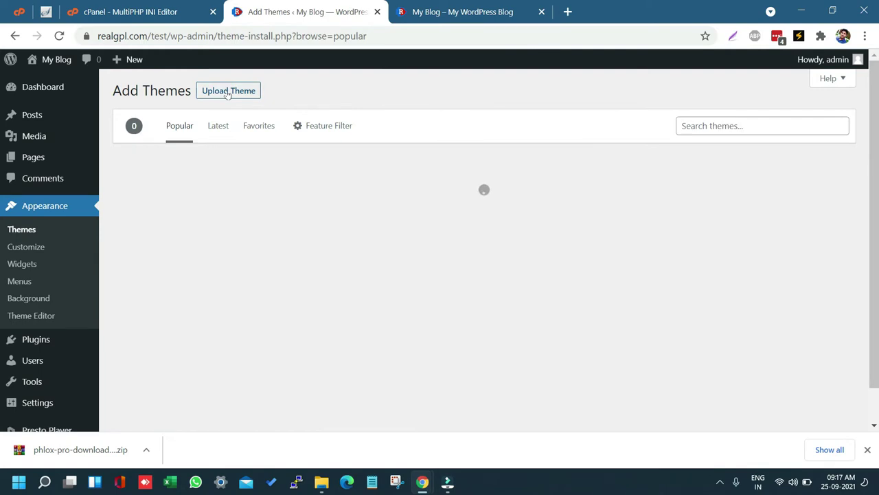
left_click(222, 96)
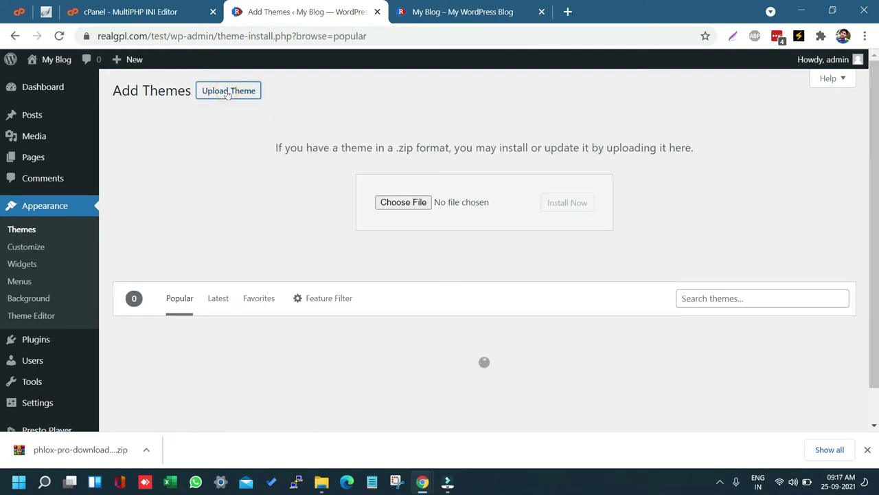
Step: Choose phlox-pro.zip from Downloads\Compressed\Phlox\phlox\theme as the theme file
left_click(391, 204)
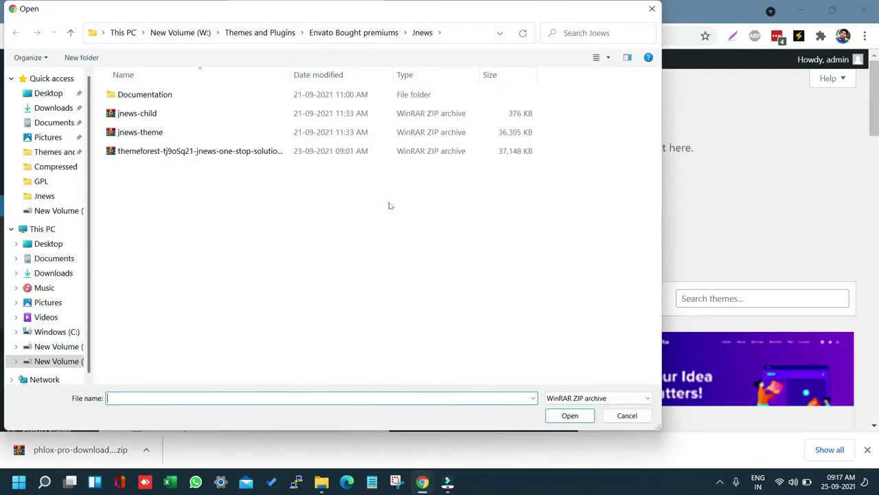
left_click(255, 40)
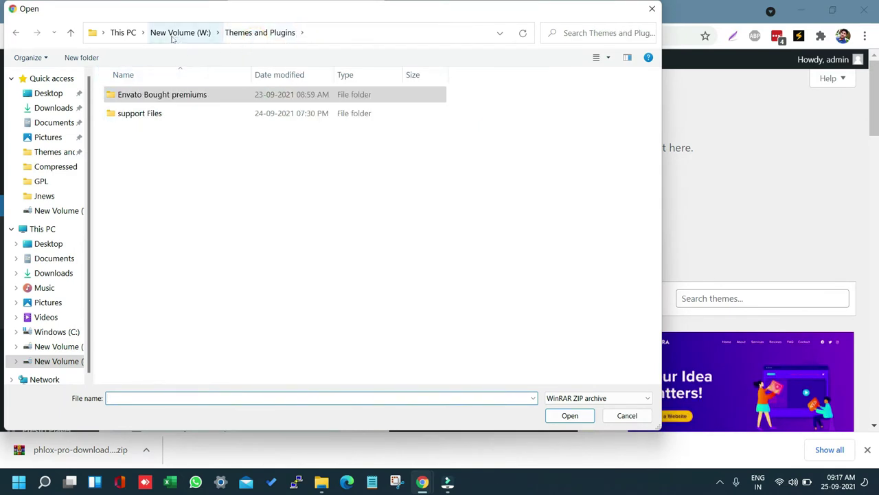
left_click(53, 108)
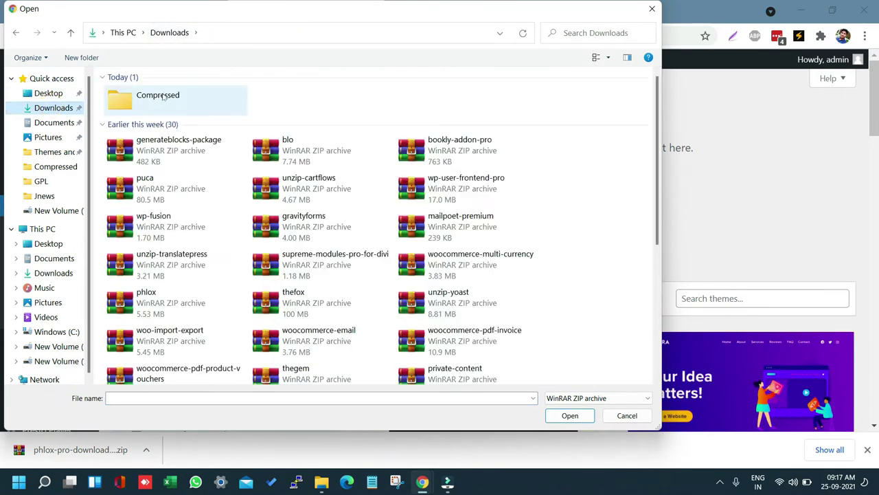
double_click(159, 94)
double_click(155, 81)
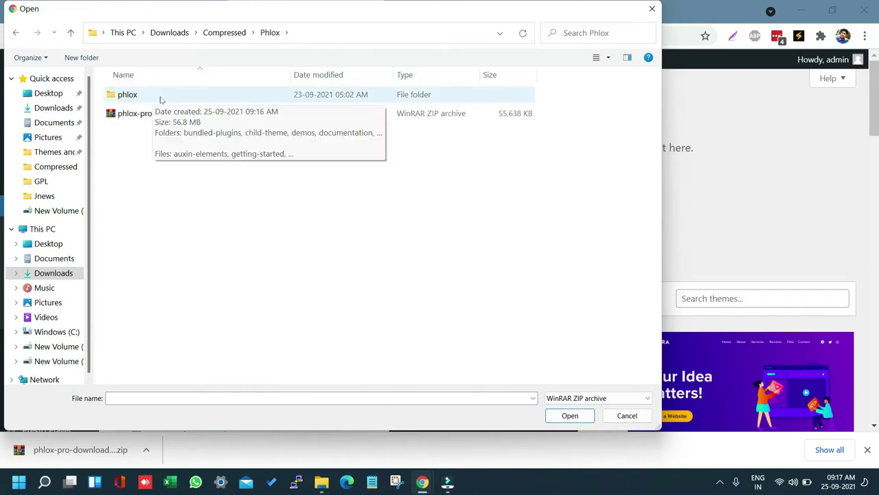
double_click(160, 97)
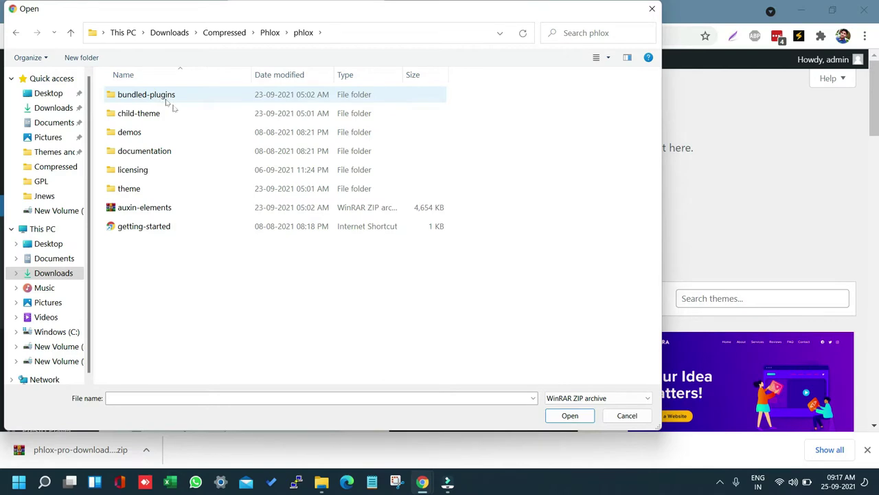
left_click(156, 188)
double_click(156, 187)
left_click(195, 96)
left_click(567, 417)
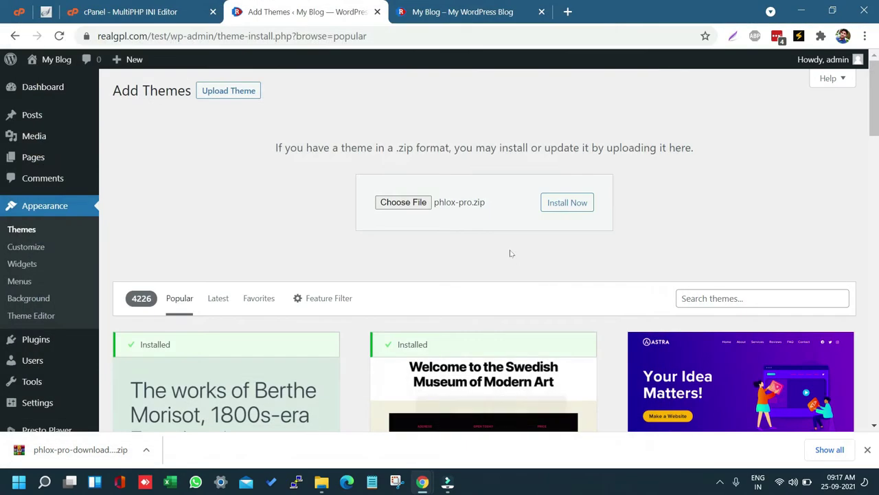
Step: Install the uploaded phlox-pro.zip and return to the installed Themes list
left_click(566, 202)
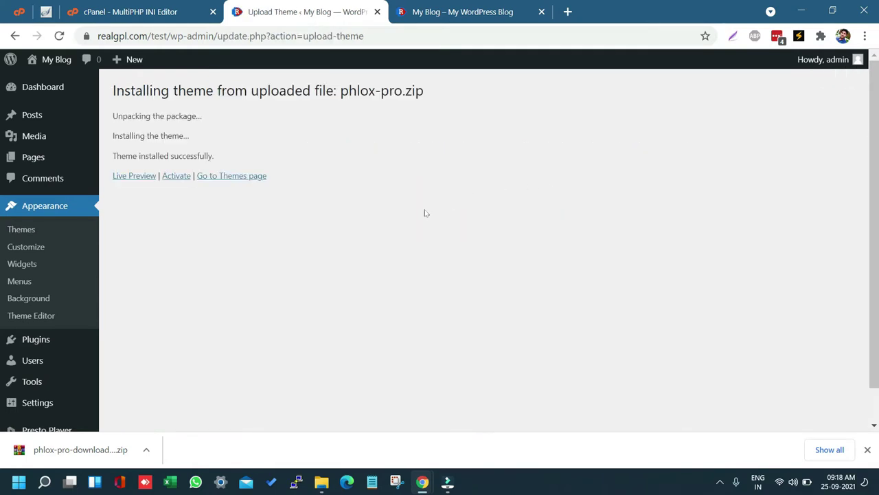
left_click(59, 234)
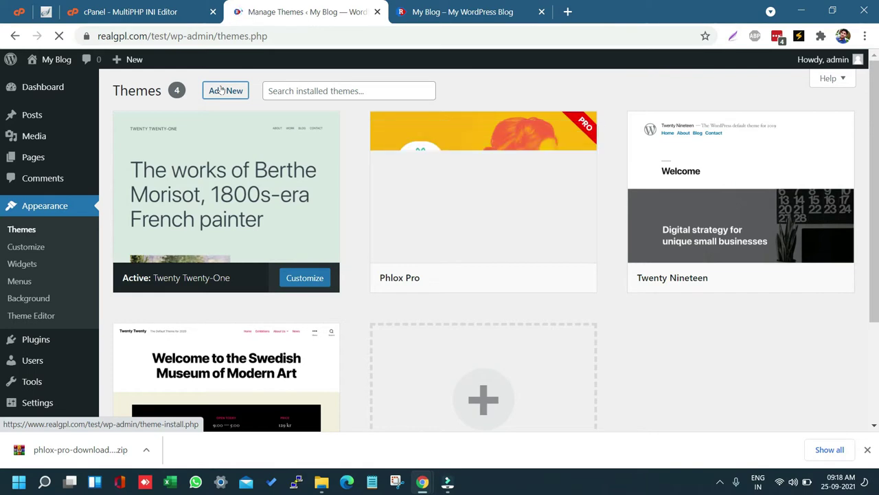
Step: Upload phlox-pro-child.zip from the phlox\child-theme folder and start installing it
left_click(220, 90)
left_click(222, 91)
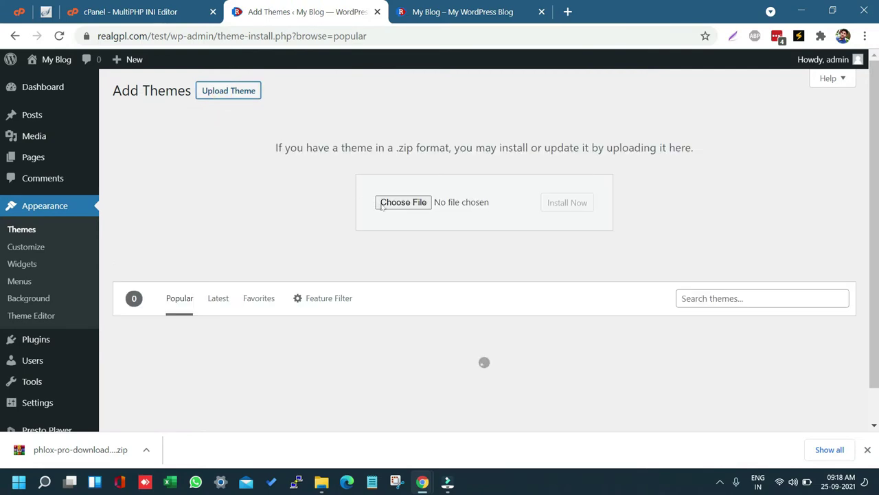
left_click(403, 202)
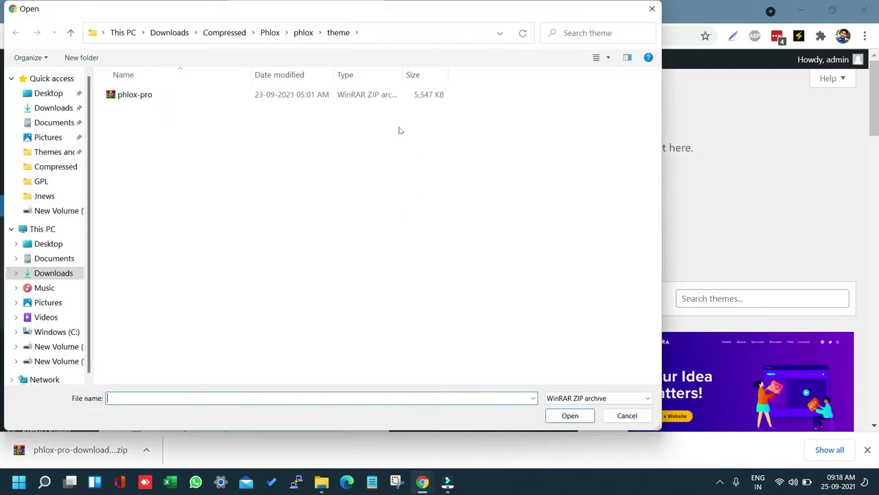
left_click(303, 32)
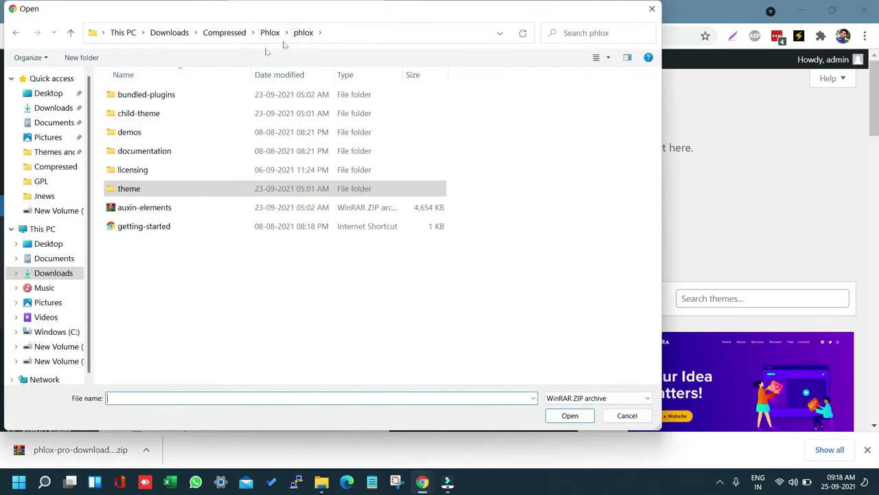
double_click(167, 113)
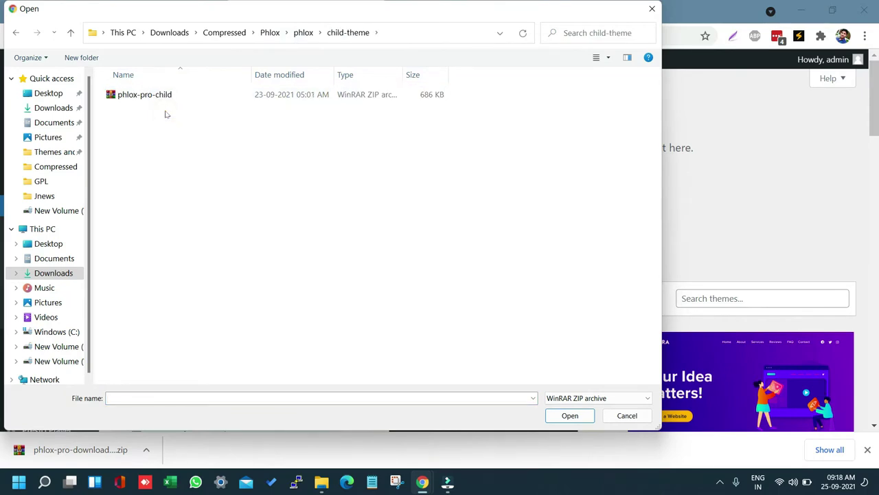
left_click(183, 95)
left_click(573, 417)
left_click(581, 203)
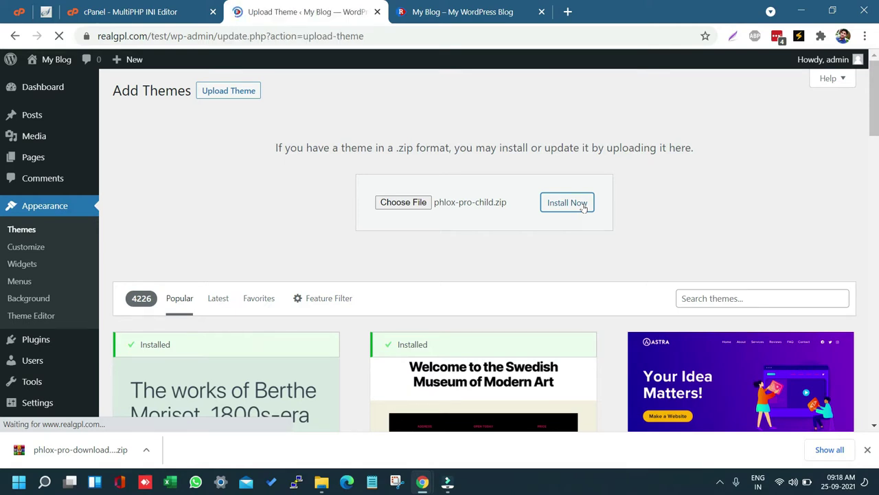
Step: Activate the Phlox Pro child theme, install the Phlox Core Plugin, and highlight the not-activated notice
left_click(176, 216)
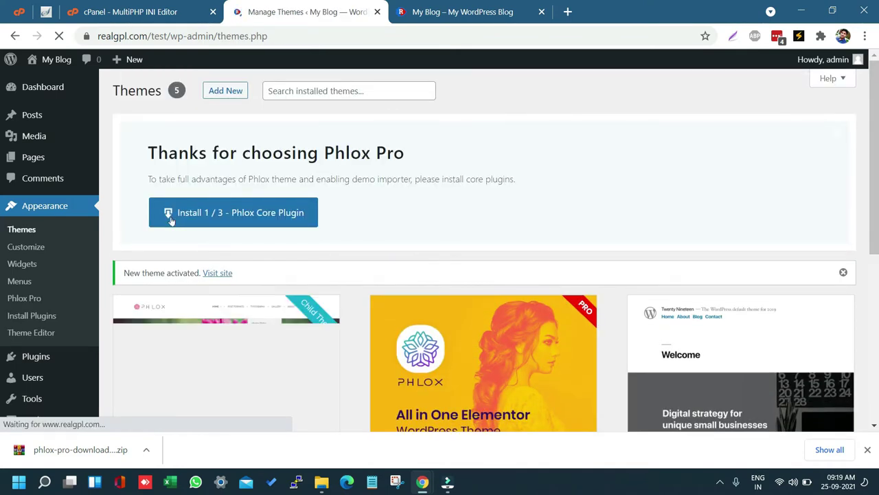
left_click(239, 217)
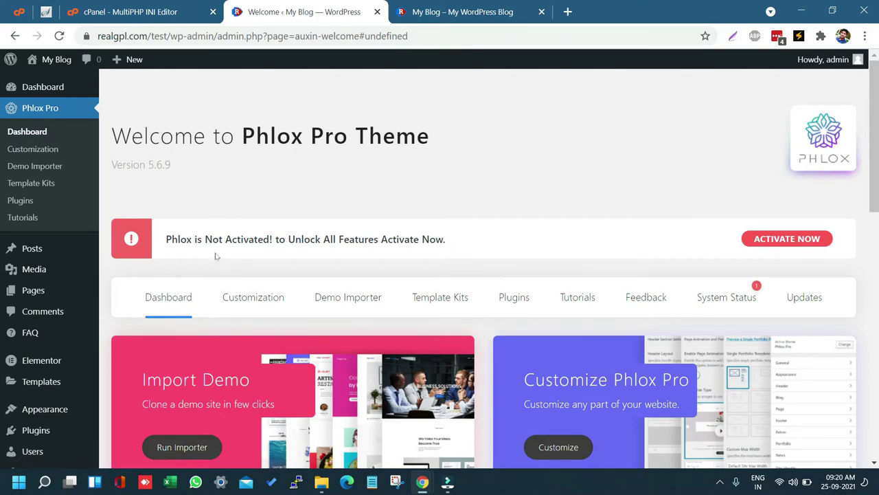
left_click_drag(165, 239, 458, 239)
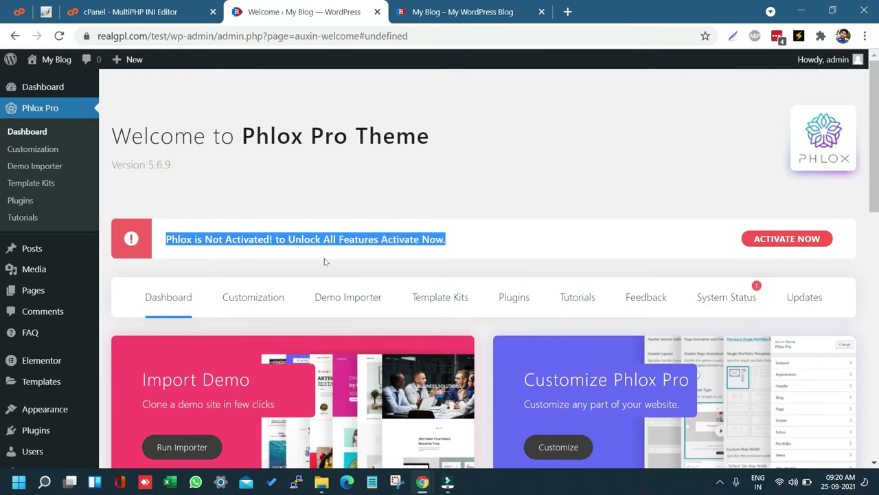
Step: Start the Digital Shop import from the Demo Importer, then cancel at Required Plugins
scroll(316, 268, "down", 1)
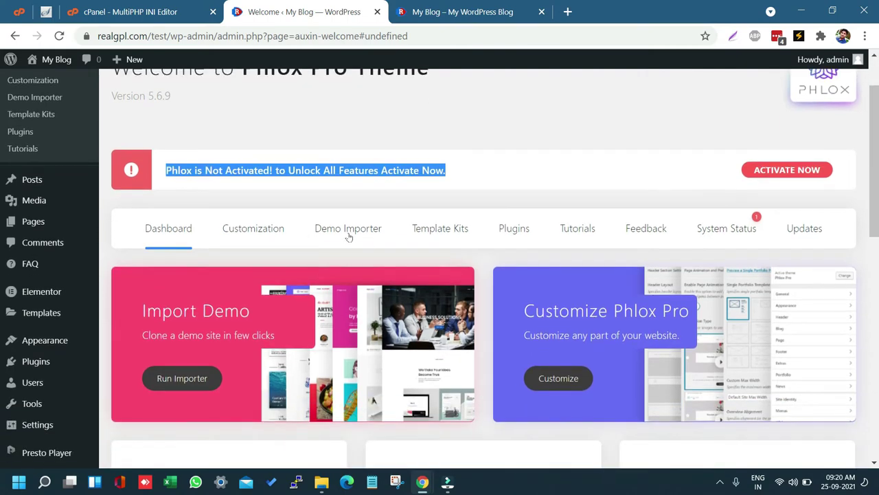
left_click(348, 237)
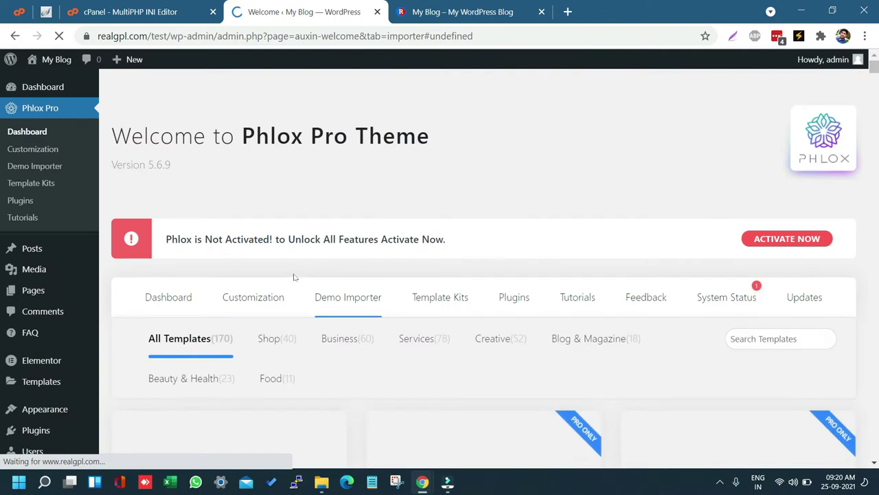
scroll(294, 277, "down", 3)
left_click(306, 384)
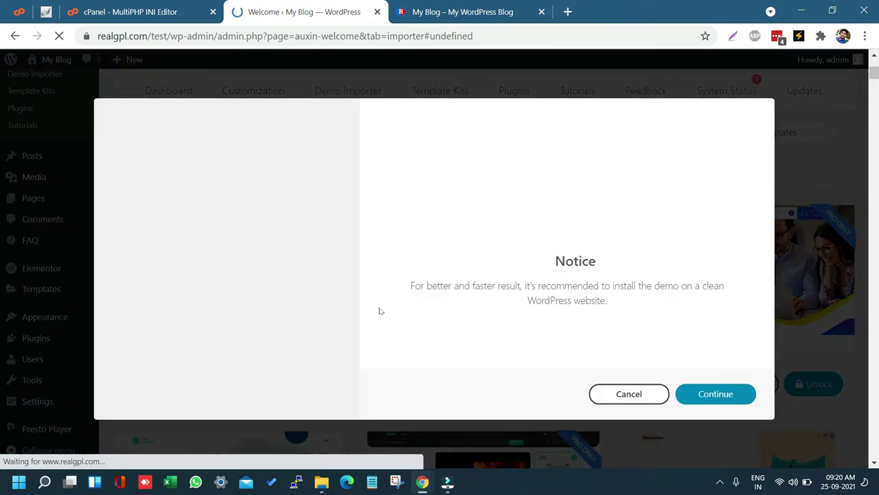
left_click(715, 392)
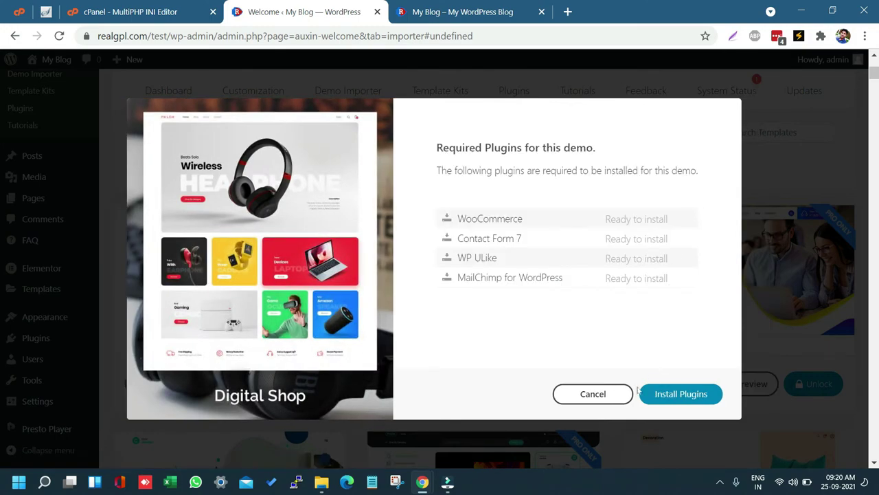
left_click(589, 394)
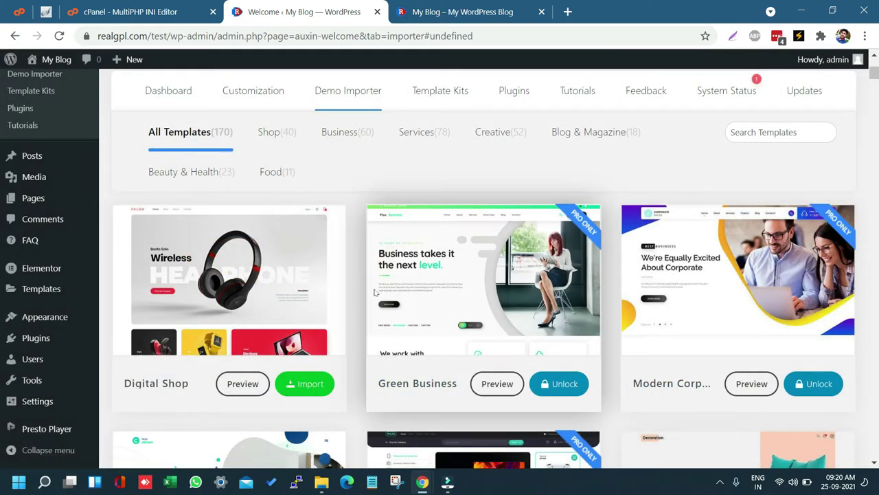
scroll(376, 292, "up", 3)
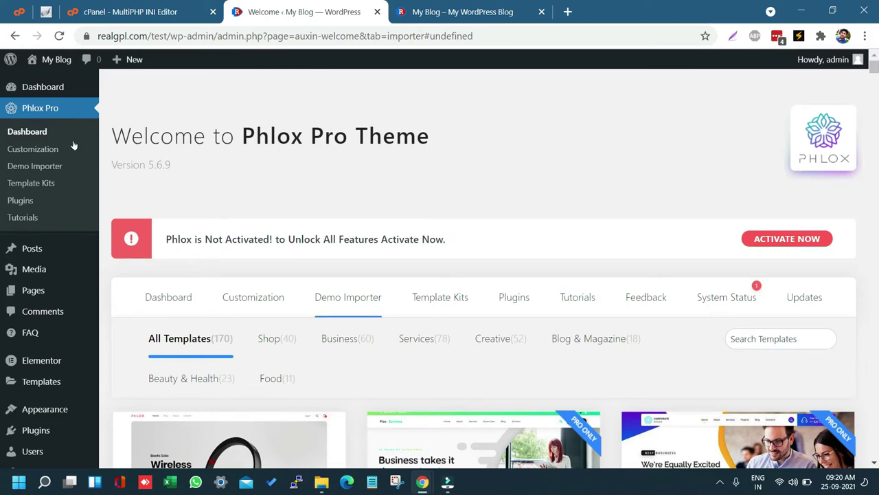
Step: Go to Plugins > Add New and bring up the Upload Plugin form
scroll(28, 292, "down", 3)
mouse_move(27, 342)
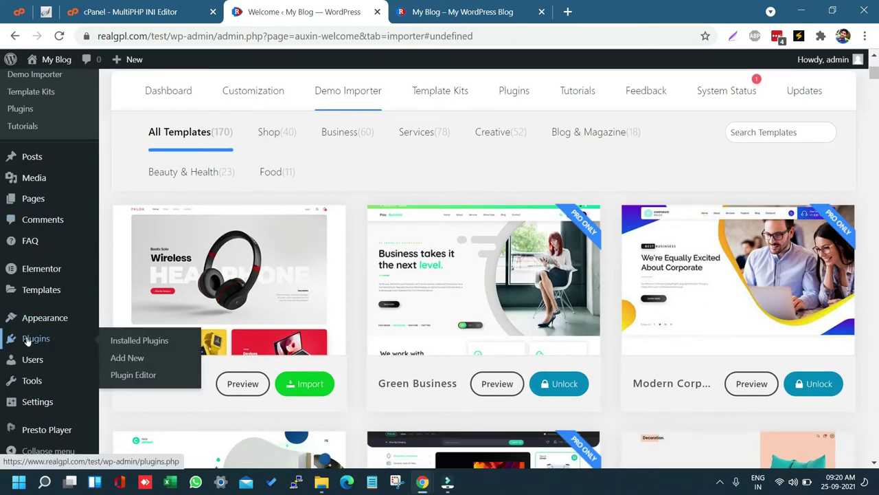
left_click(138, 340)
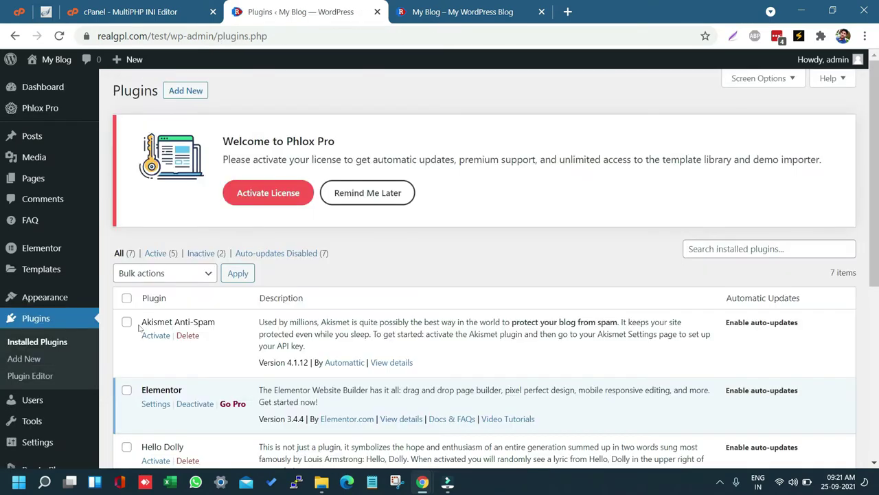
left_click(193, 91)
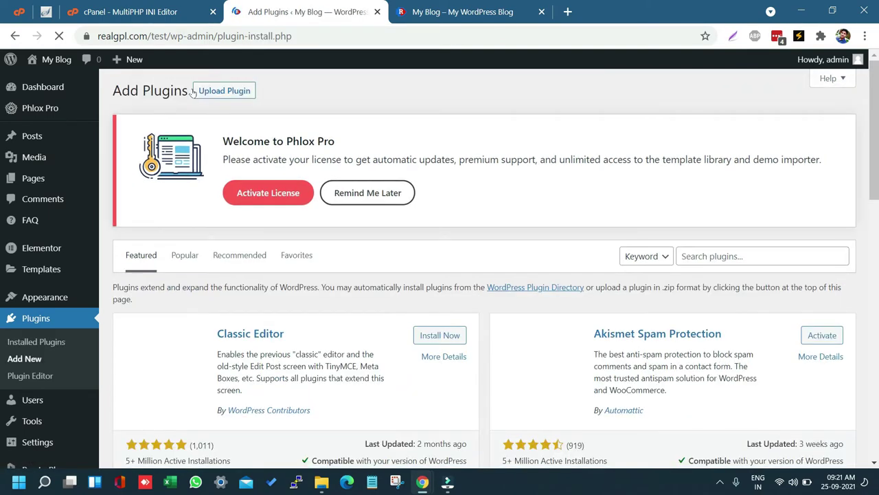
left_click(224, 91)
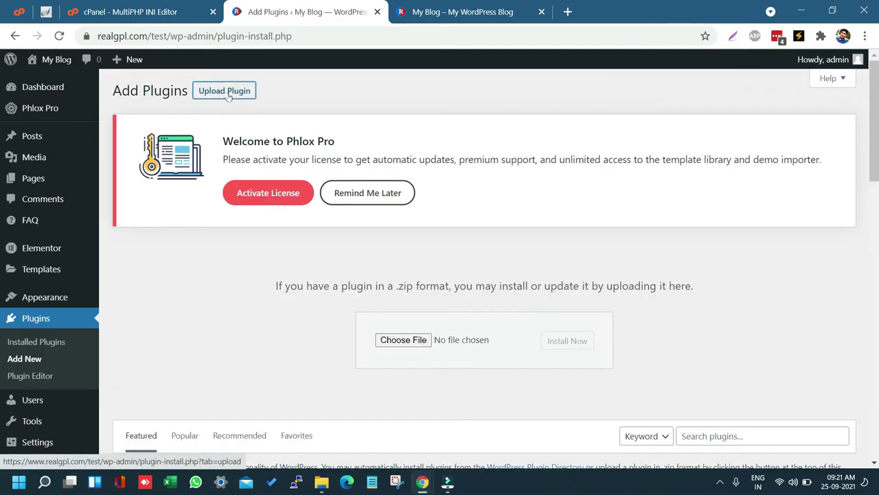
Step: Upload auxin-elements.zip from the phlox folder, install it, and replace the current version
left_click(406, 339)
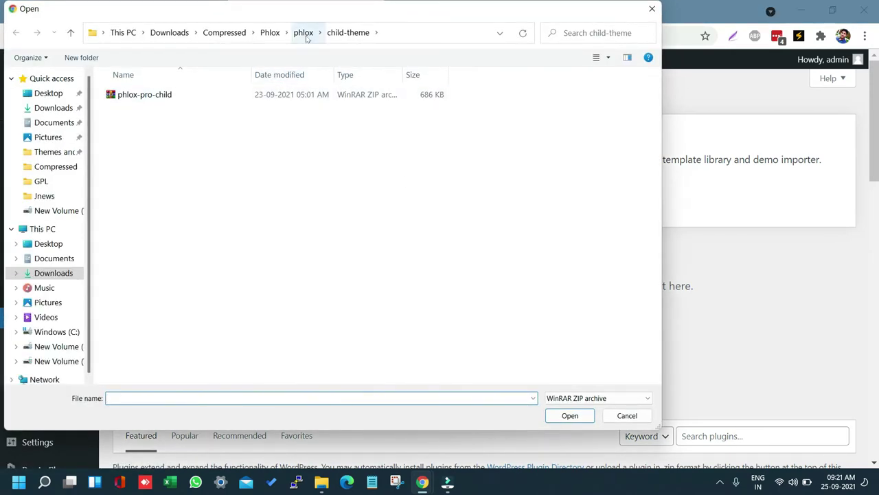
left_click(304, 35)
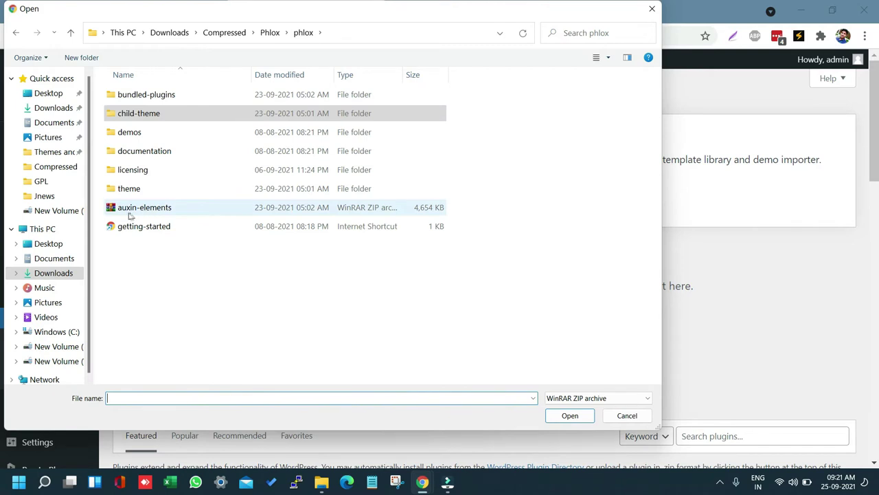
left_click(184, 207)
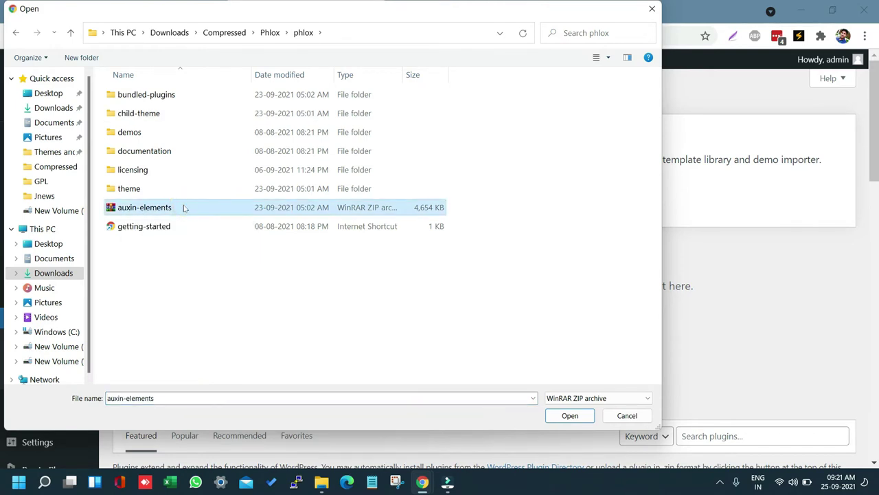
left_click(571, 415)
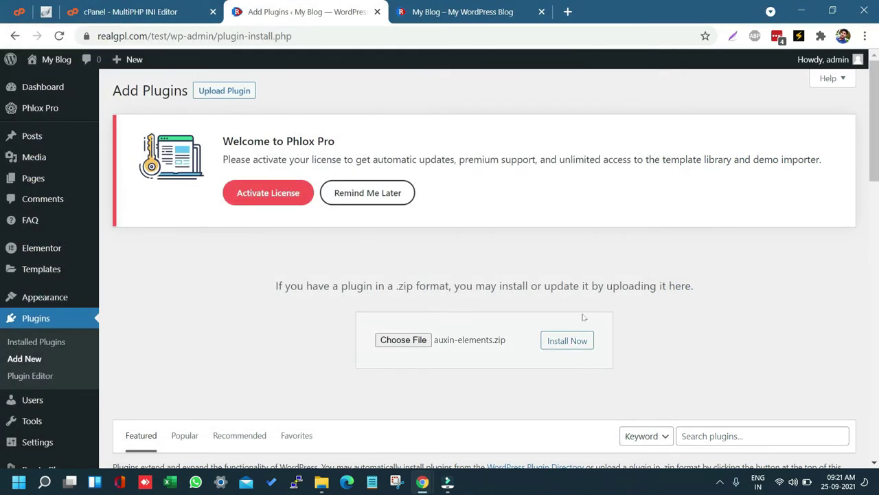
scroll(621, 328, "down", 1)
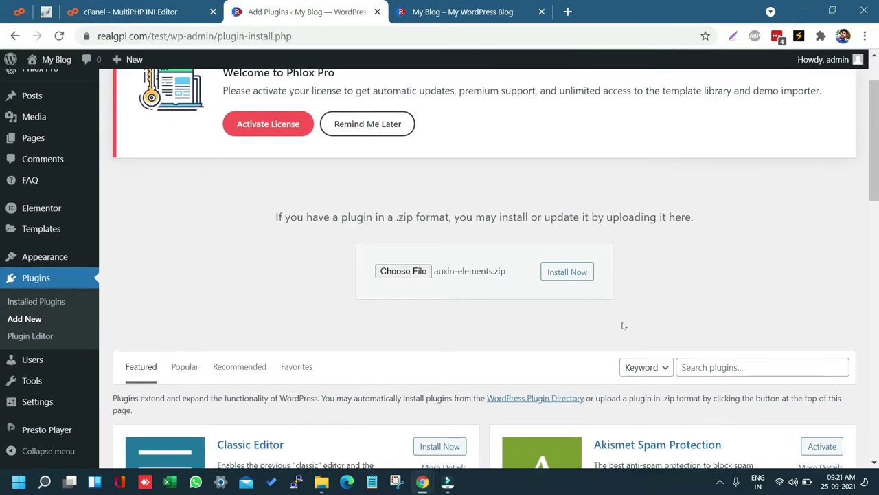
left_click(577, 278)
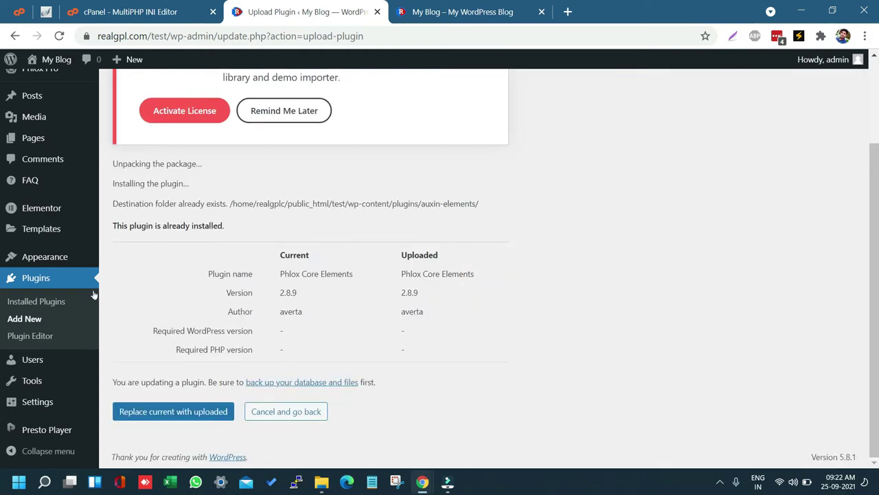
left_click(156, 416)
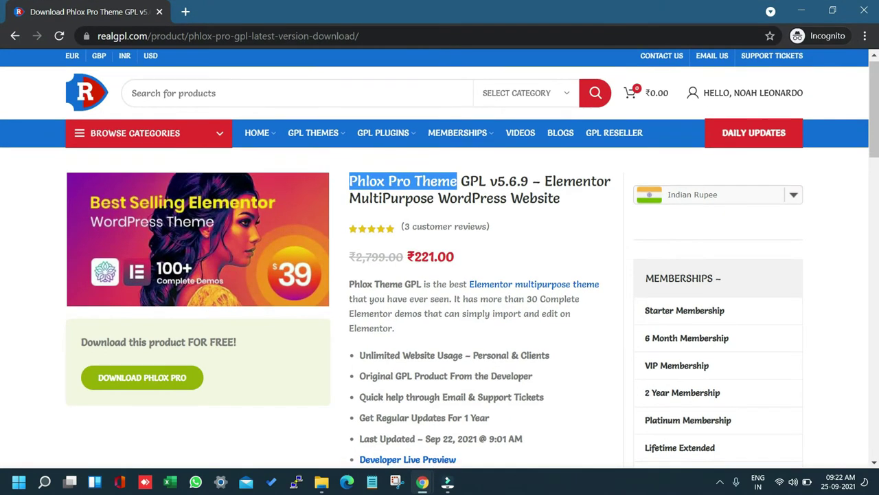
Step: Highlight step 4 of RealGPL's Activation notes, then return to WordPress
scroll(531, 308, "down", 5)
scroll(214, 331, "down", 2)
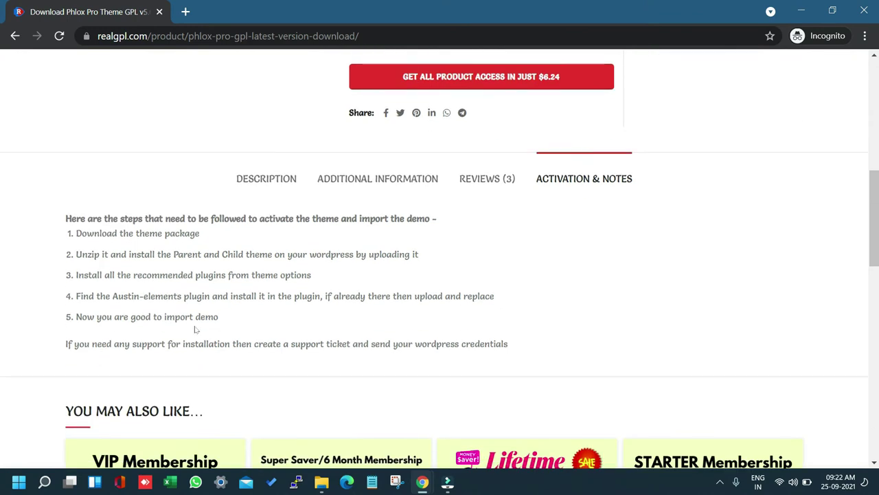
left_click_drag(75, 296, 505, 302)
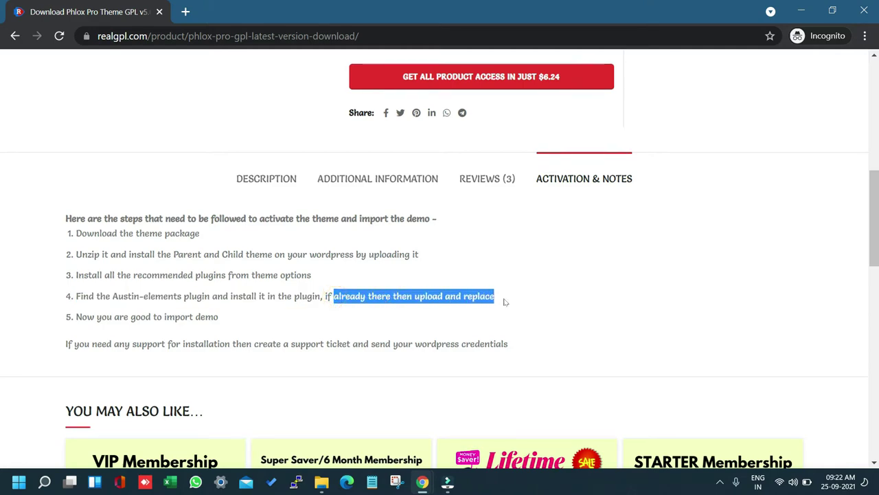
left_click(801, 12)
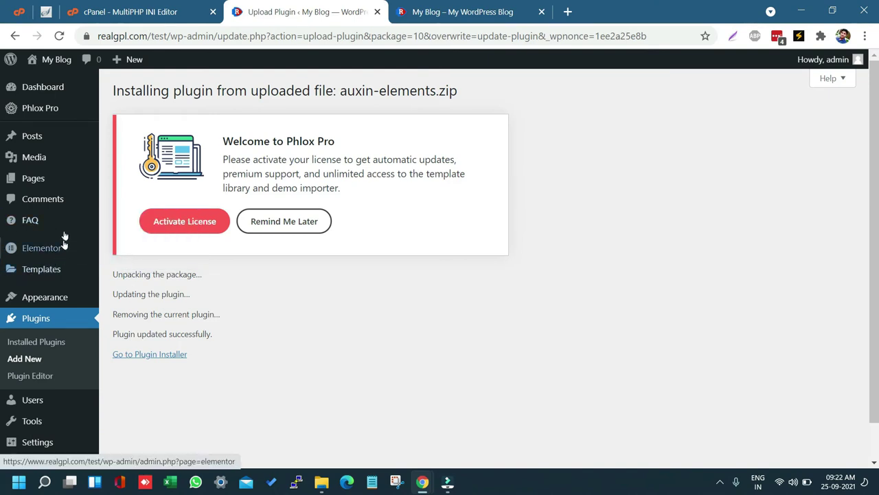
Step: On the Phlox Pro dashboard, note activated version 5.6.9 and start the Digital Shop import
left_click(45, 117)
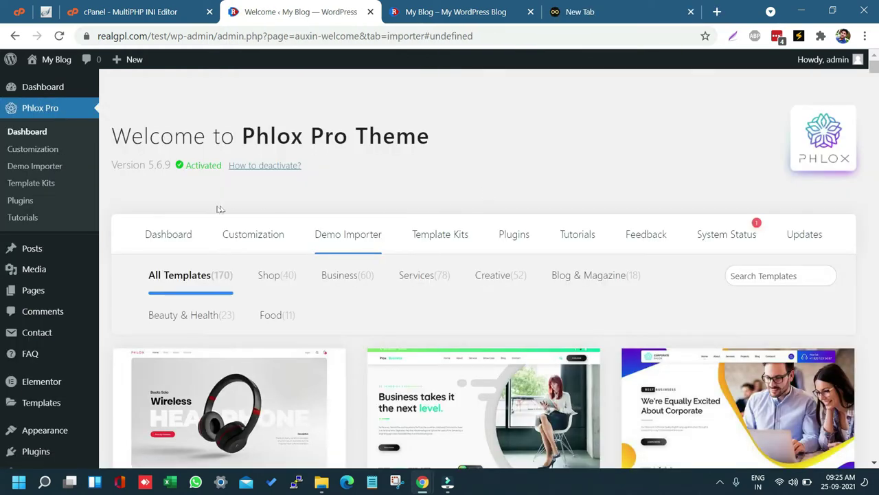
left_click_drag(112, 170, 231, 198)
left_click(282, 197)
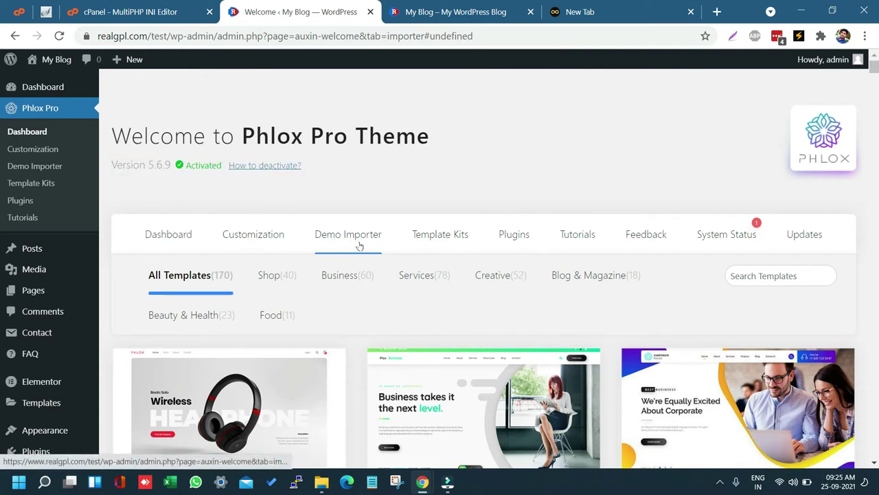
scroll(347, 258, "down", 3)
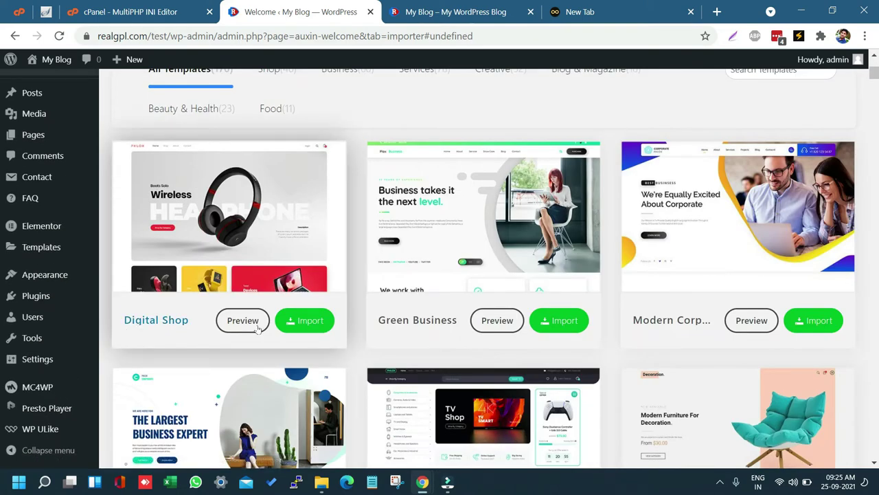
left_click(307, 322)
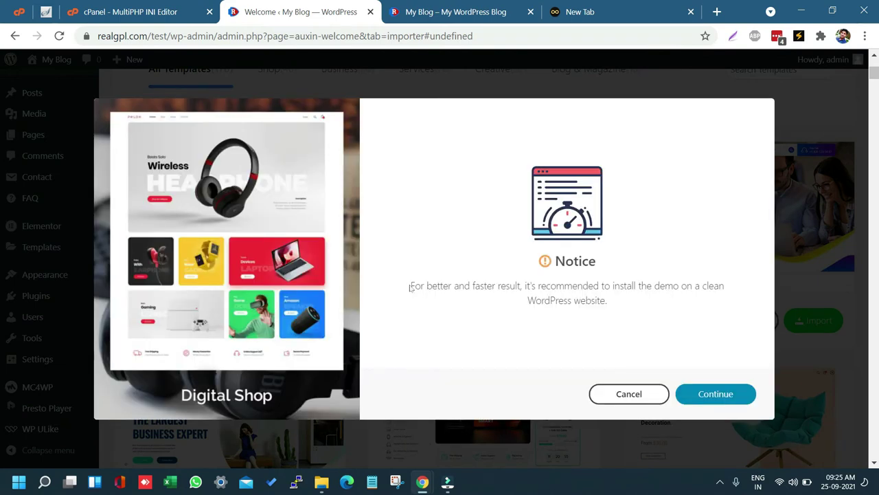
Step: Get past the clean-install notice and install the required WooCommerce plugin
left_click_drag(410, 286, 683, 305)
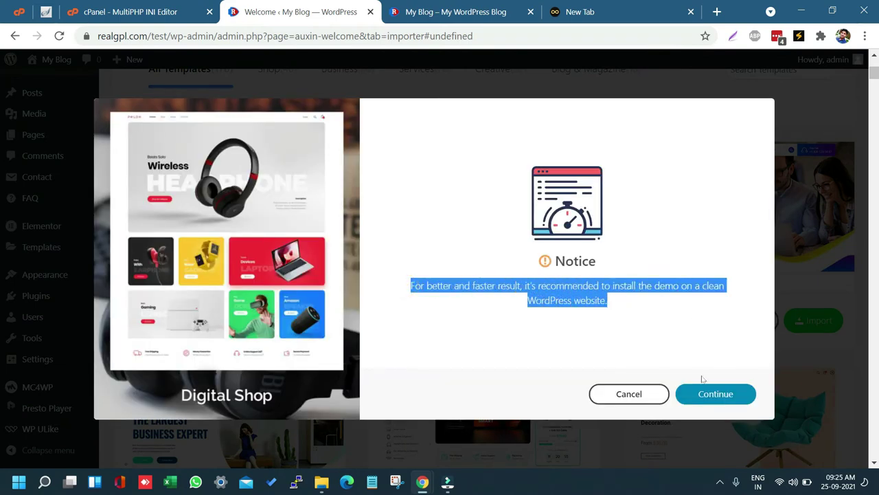
left_click(710, 396)
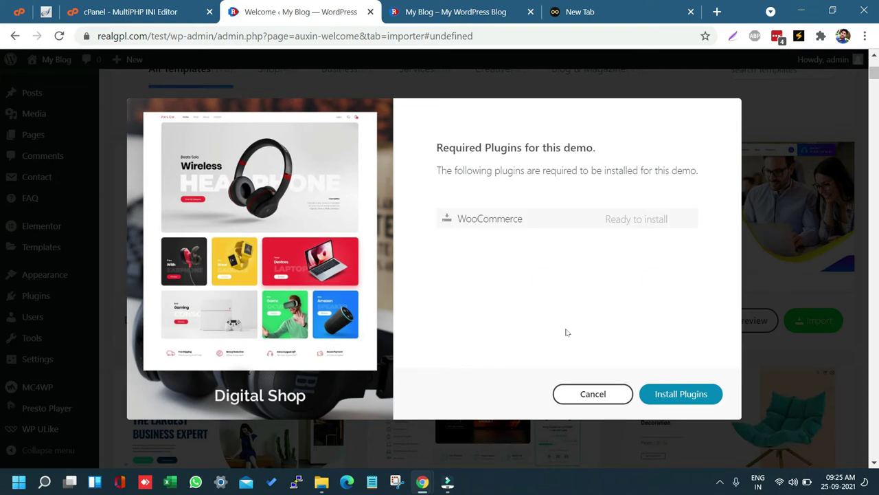
left_click(678, 397)
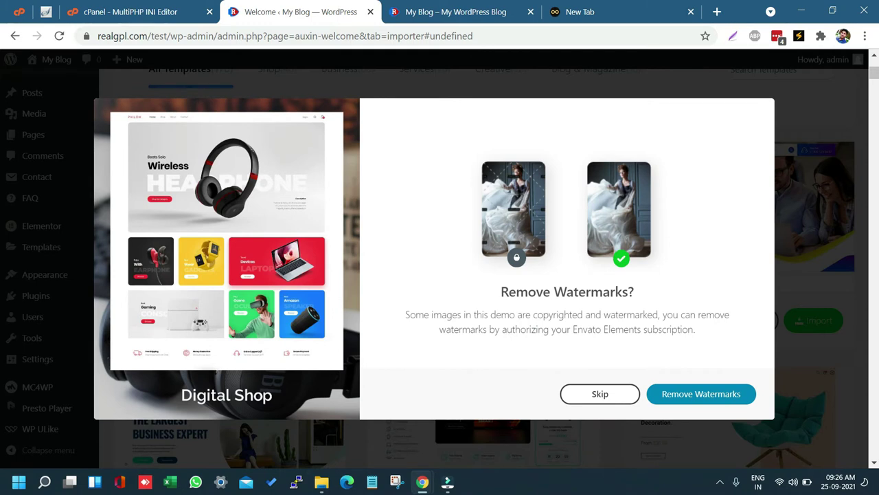
Step: Skip the Remove Watermarks step, which requires an Envato Elements subscription
left_click_drag(495, 292, 653, 298)
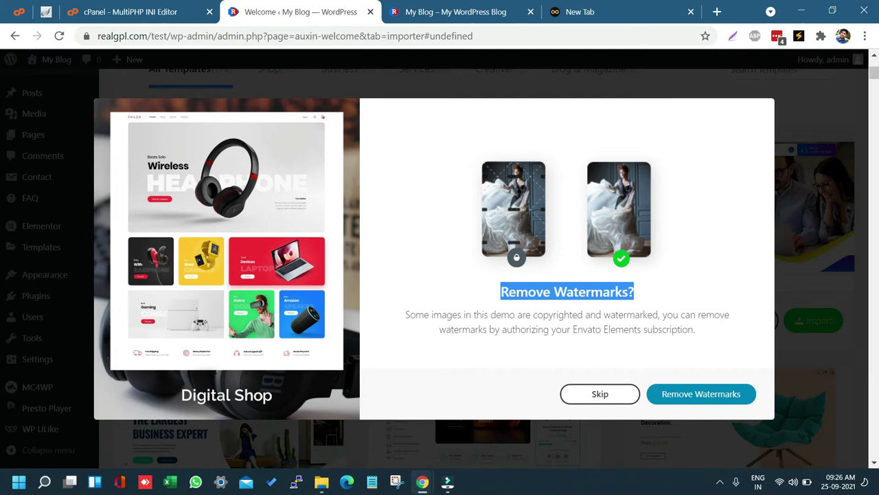
left_click_drag(568, 329, 696, 333)
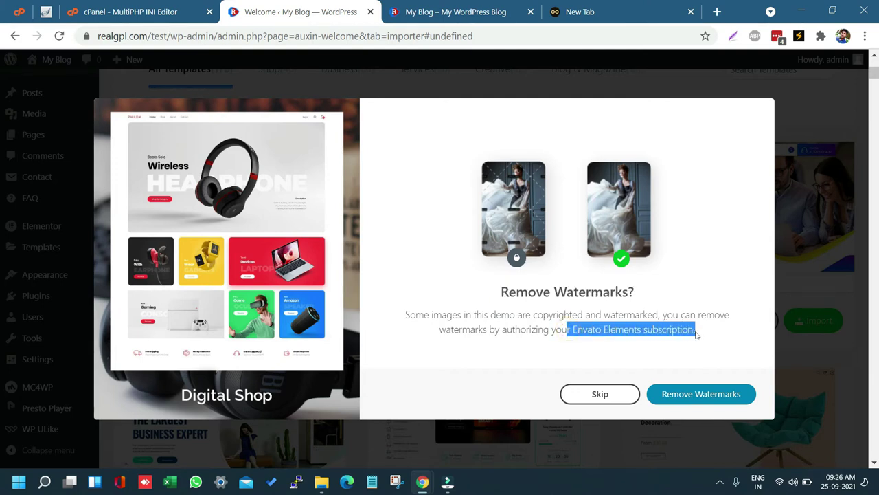
left_click(595, 398)
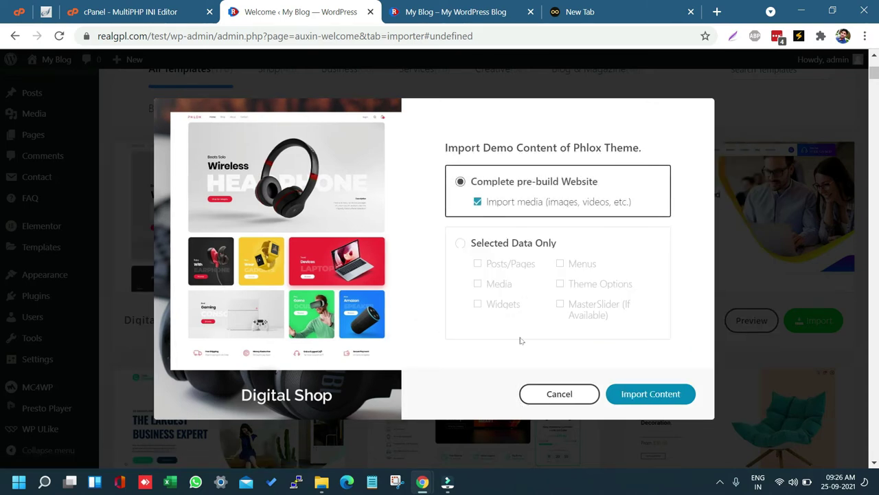
Step: Start the Complete pre-build Website import with media, checking the reloaded front page meanwhile
left_click(653, 393)
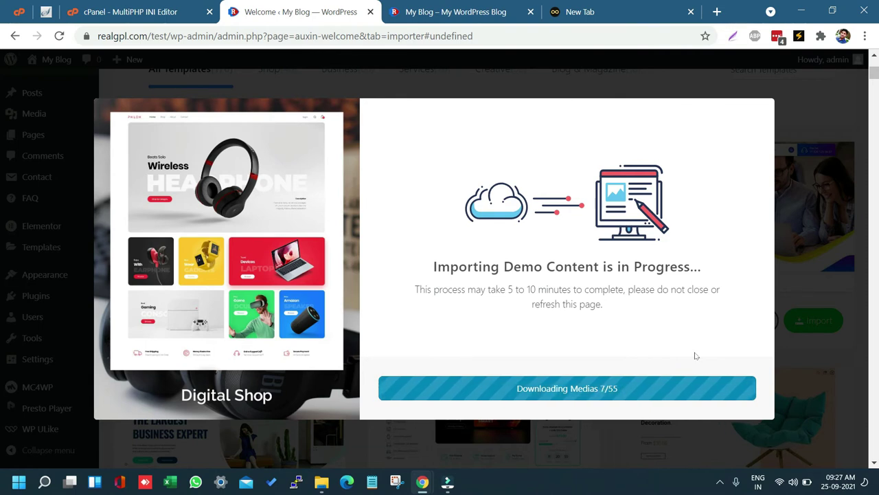
left_click(454, 12)
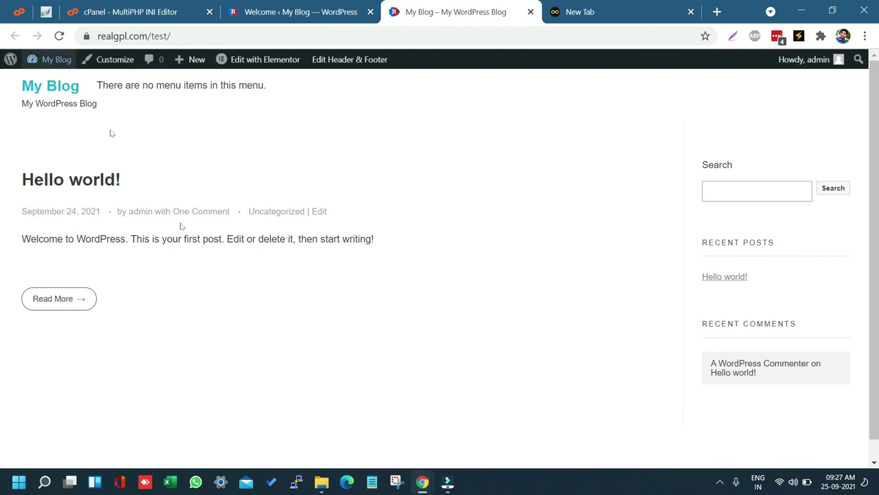
left_click(61, 37)
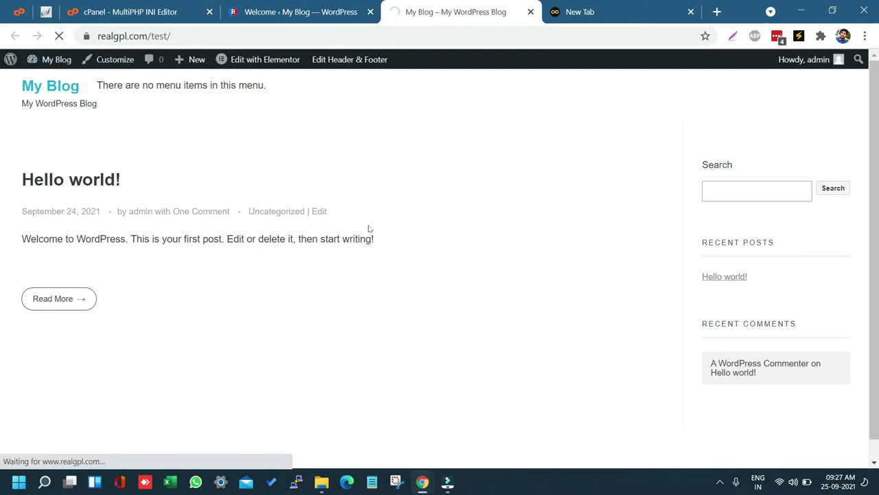
left_click(320, 12)
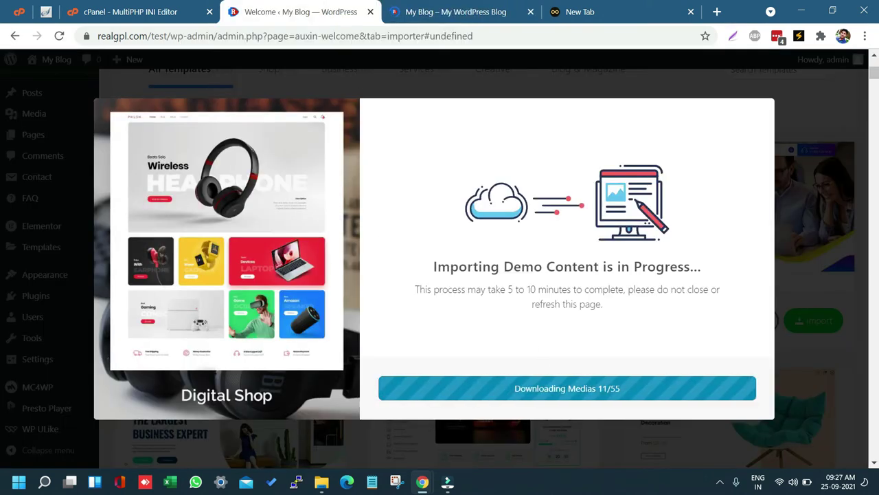
left_click(469, 3)
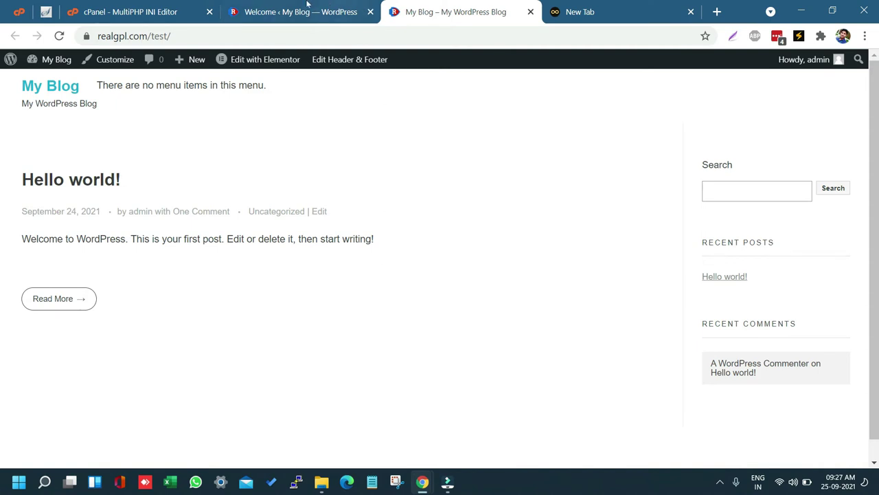
left_click(328, 5)
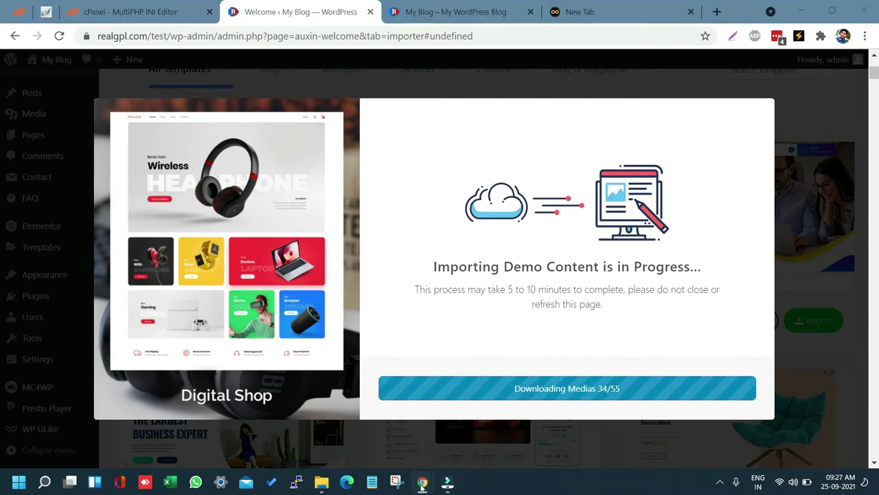
left_click(465, 434)
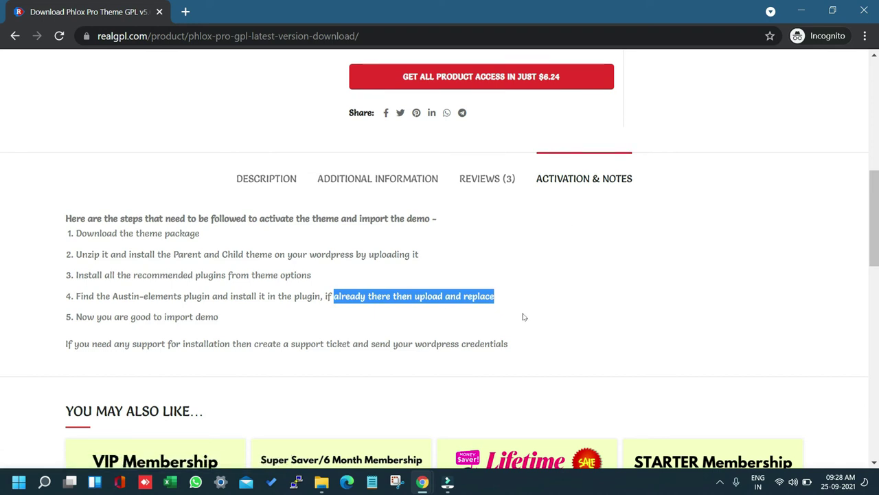
Step: Go to the RealGPL homepage and scroll down to the product card grid
scroll(522, 320, "up", 5)
scroll(519, 331, "up", 2)
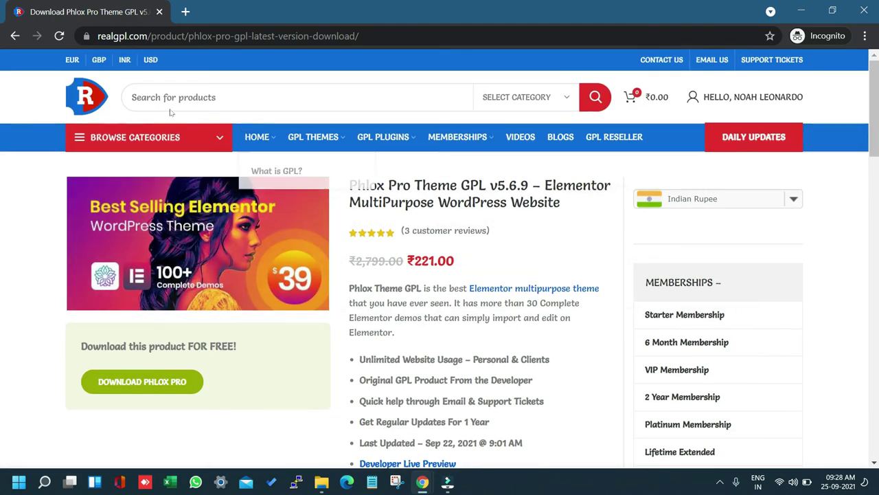
left_click(80, 98)
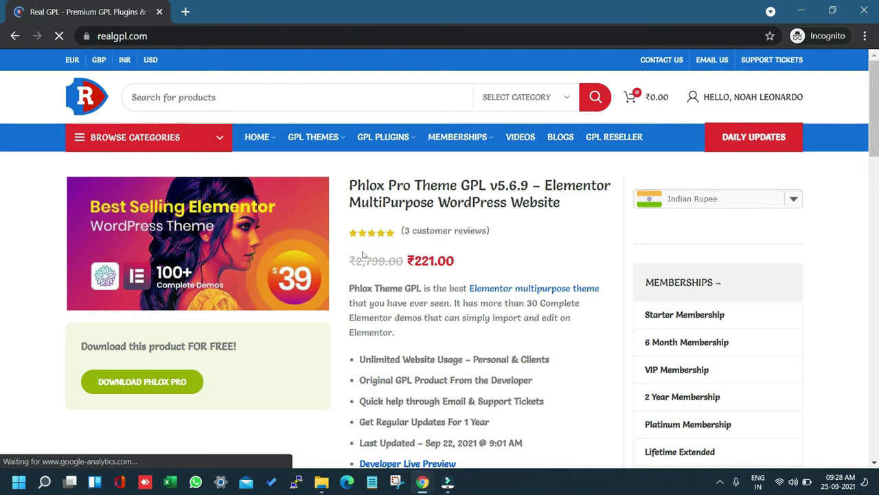
scroll(364, 331, "down", 15)
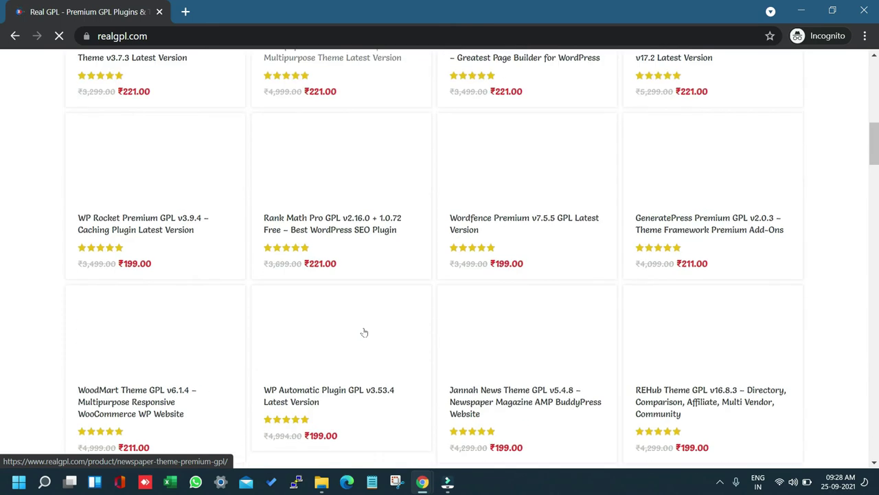
mouse_move(364, 332)
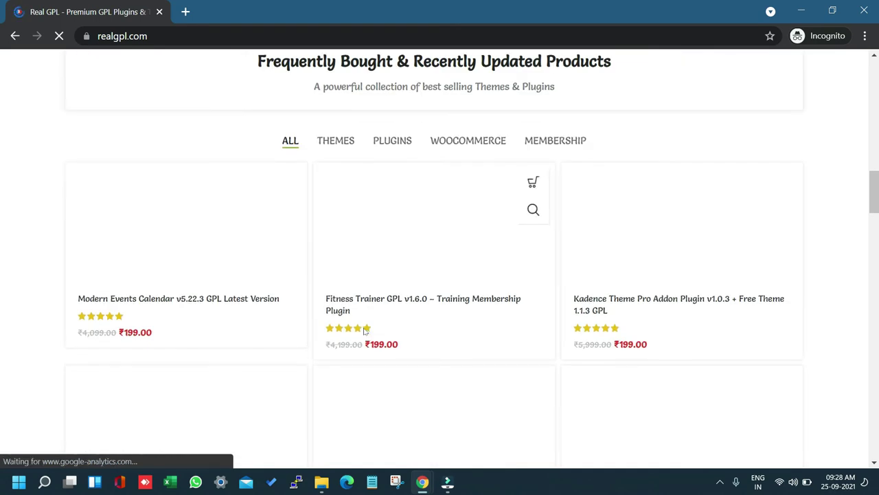
scroll(365, 331, "down", 6)
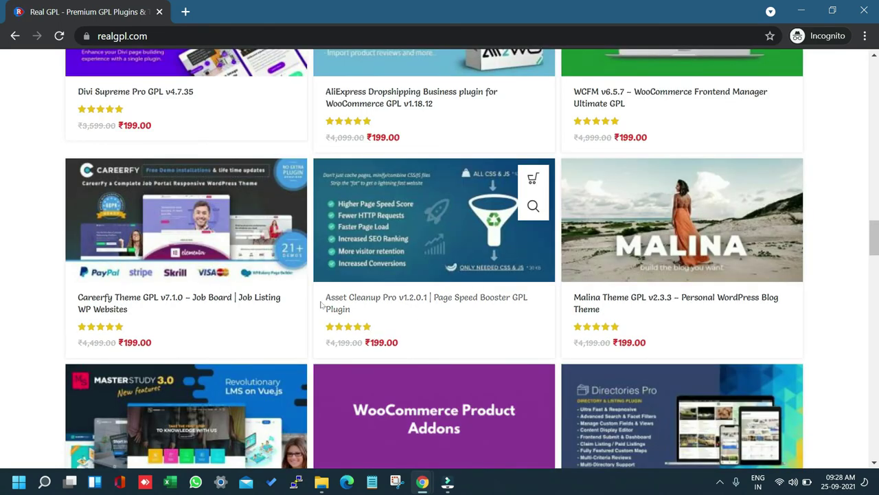
Step: Open the Asset Cleanup Pro product page and show its Activation details
left_click(456, 223)
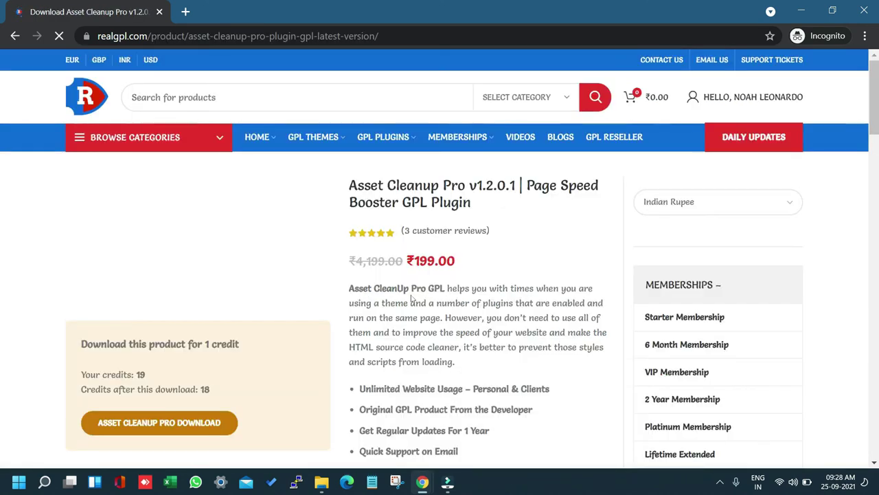
scroll(419, 295, "down", 3)
scroll(419, 296, "down", 2)
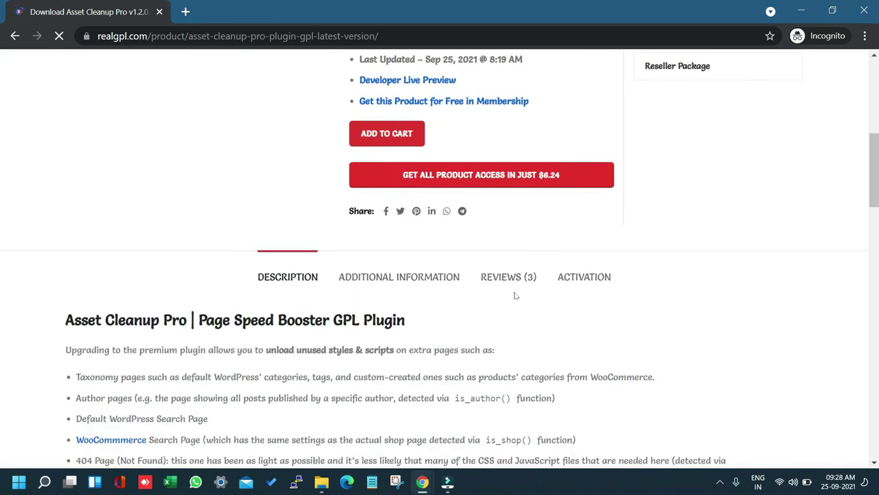
left_click(570, 276)
Step: Select the whole license key, then minimize the store window to reveal WordPress
left_click_drag(290, 316, 388, 316)
left_click_drag(509, 317, 689, 316)
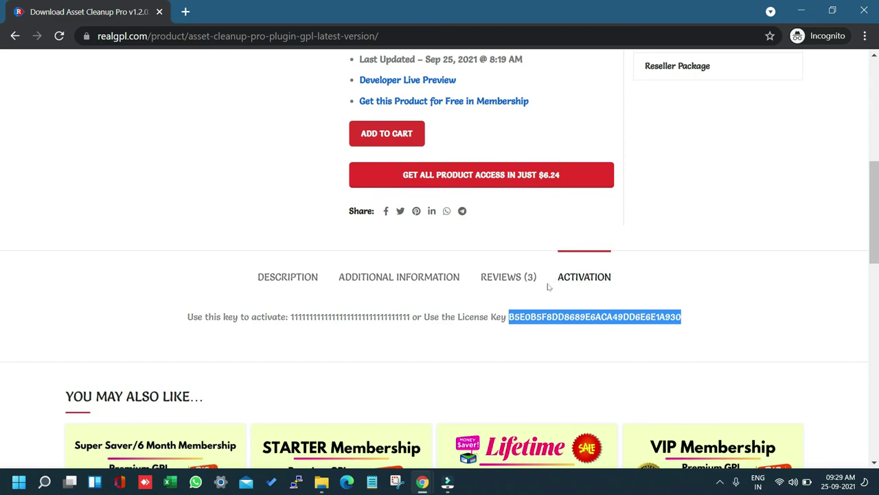
left_click(797, 12)
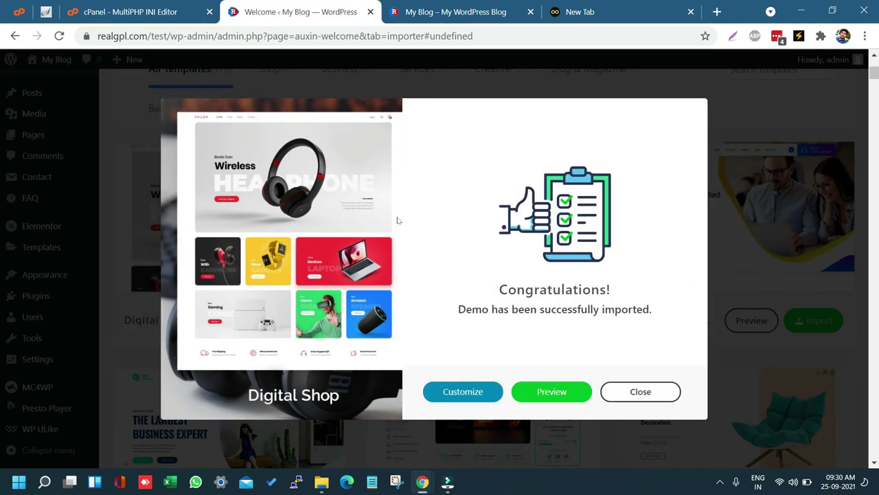
Step: Switch to the My Blog – My WordPress Blog tab and reload the front page
left_click(443, 6)
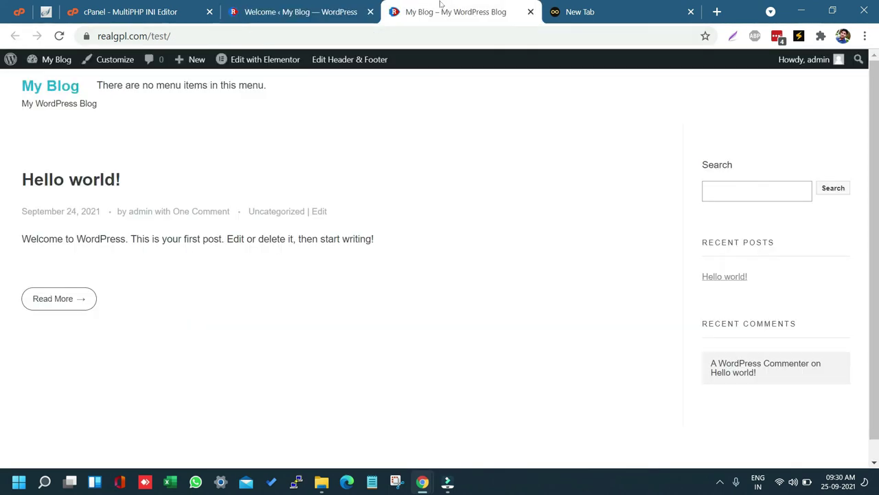
left_click(59, 37)
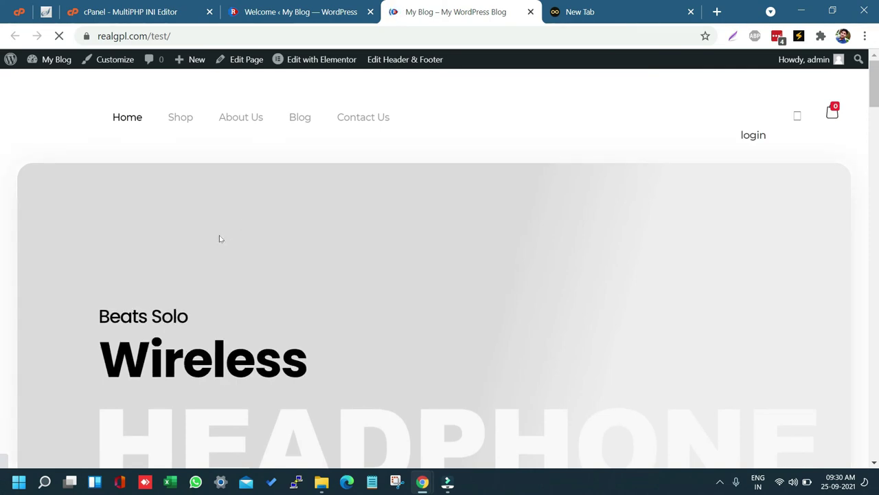
Step: Scroll the new shop homepage down to the Recent News and brand logos, then back up
scroll(219, 237, "down", 4)
scroll(219, 238, "down", 9)
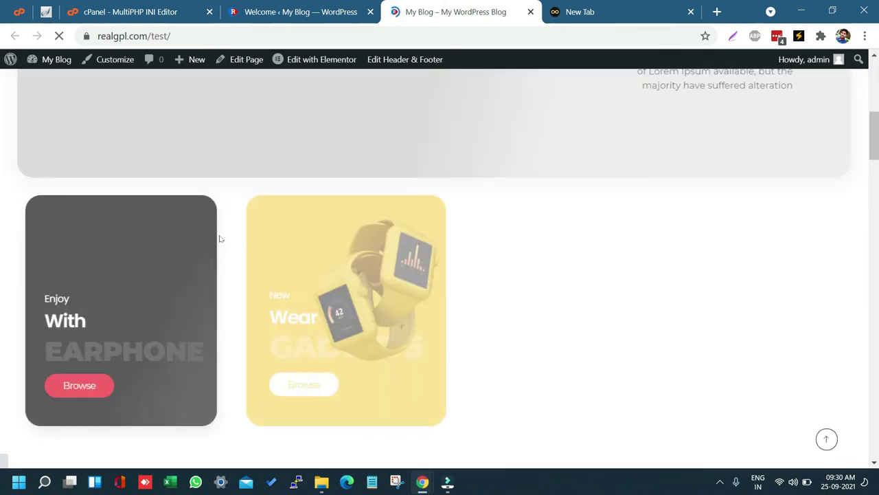
scroll(220, 239, "down", 8)
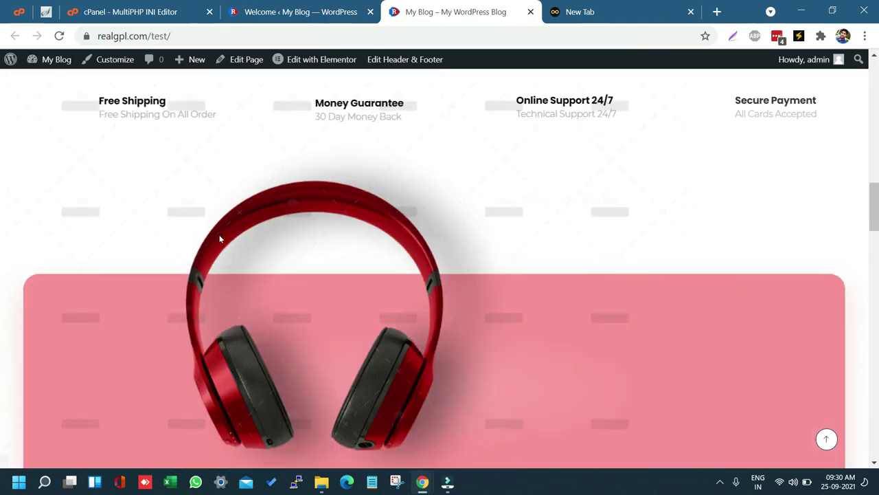
scroll(220, 238, "down", 10)
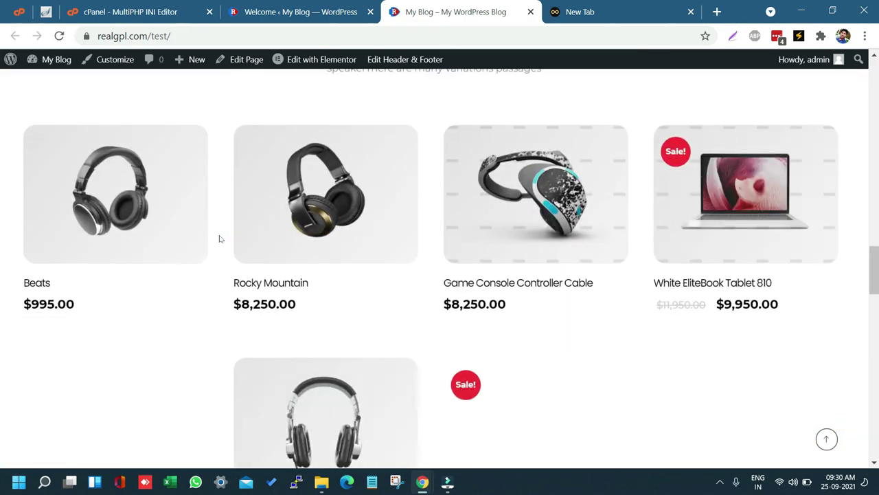
scroll(219, 239, "down", 5)
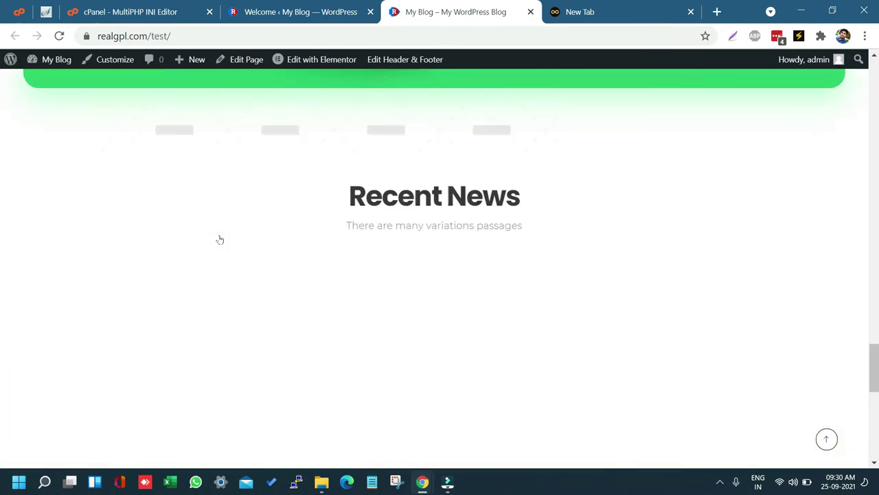
scroll(220, 239, "down", 1)
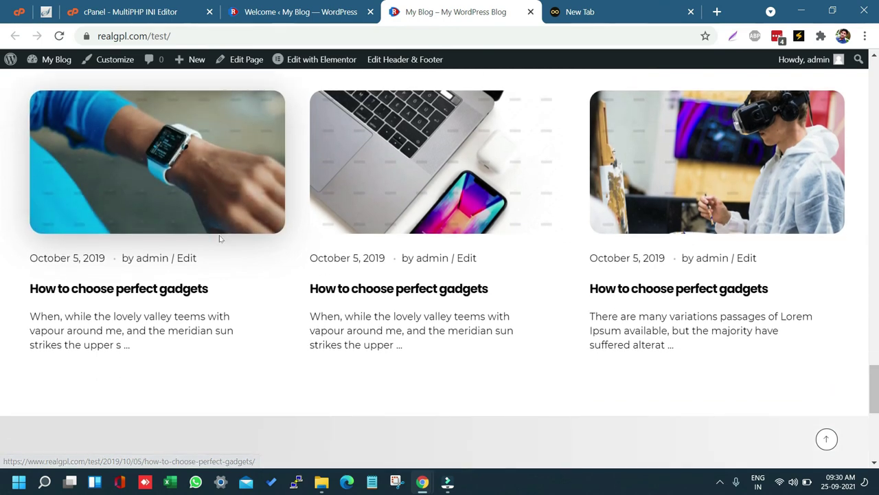
scroll(220, 238, "down", 3)
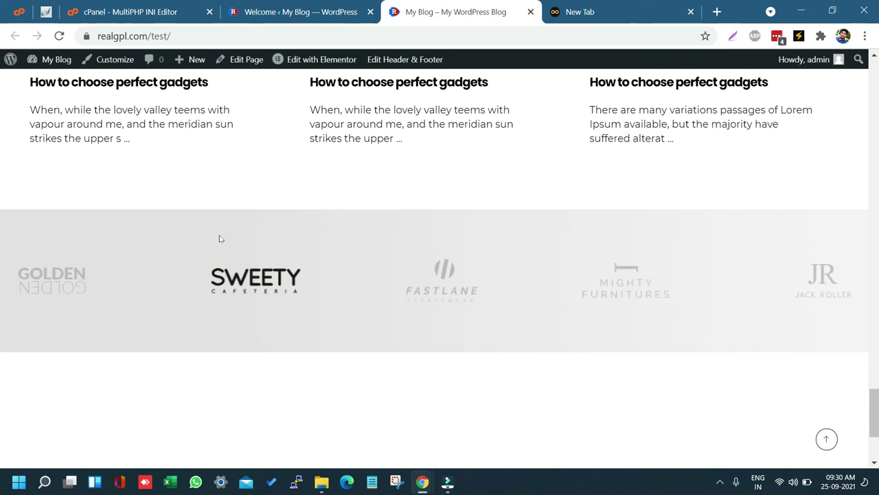
scroll(219, 238, "up", 8)
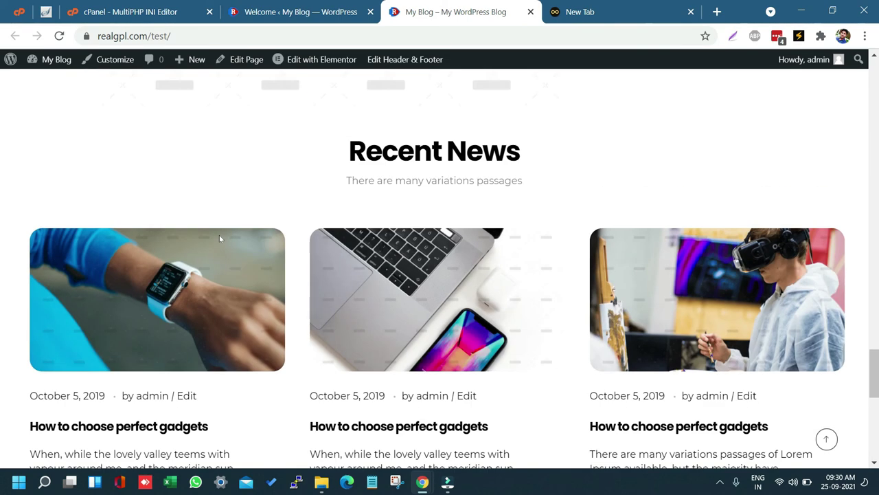
Step: Close the Congratulations demo import message on the admin Welcome page
left_click(268, 4)
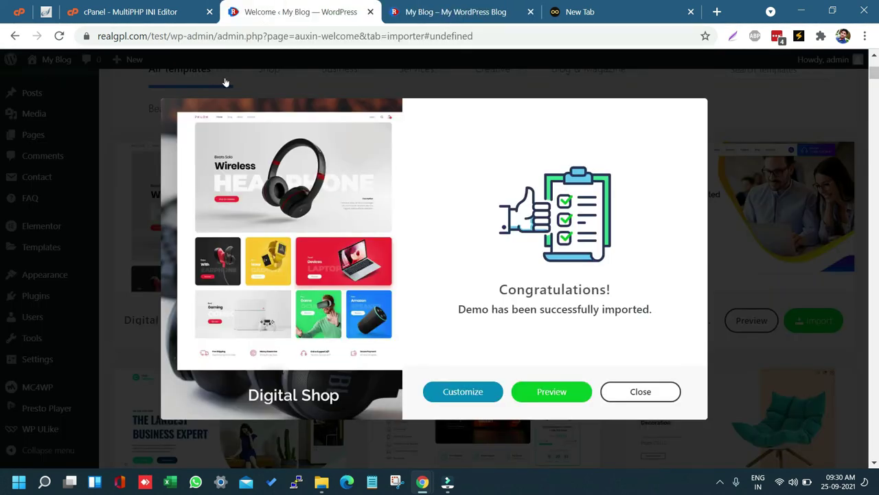
left_click(646, 394)
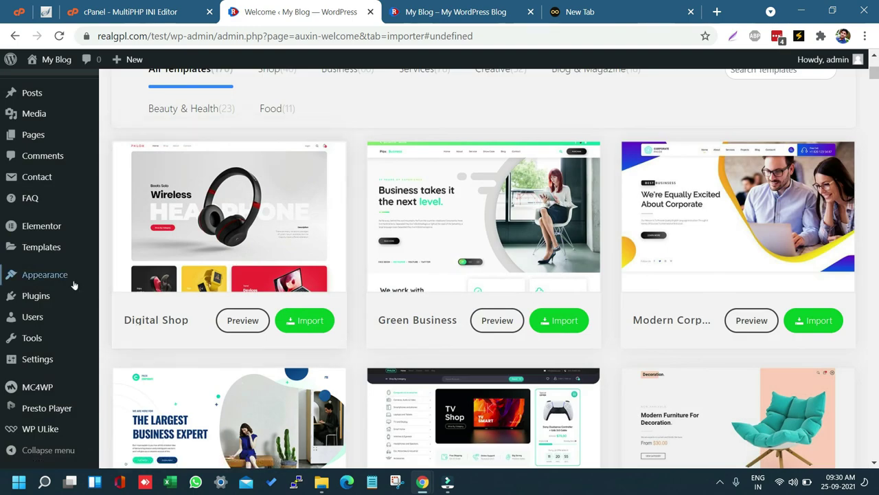
mouse_move(72, 284)
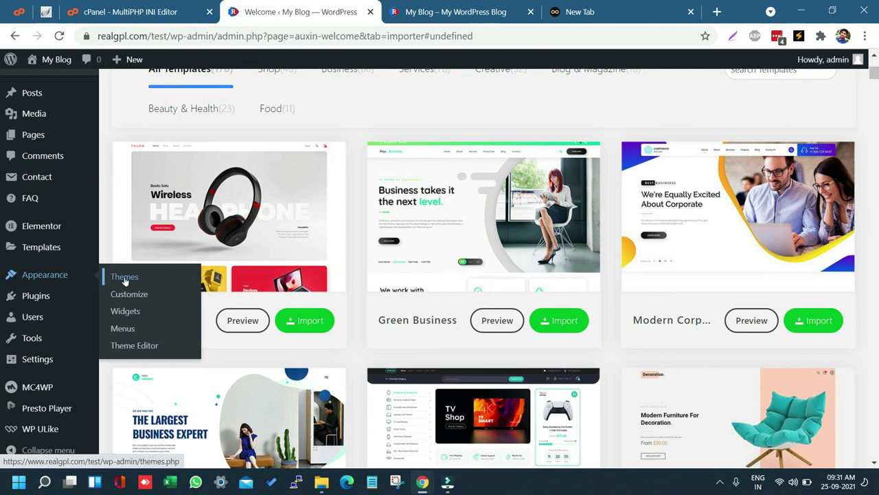
Step: Return to the top of the Demo Importer page, then switch to the Asset Cleanup Pro store window
scroll(556, 292, "up", 3)
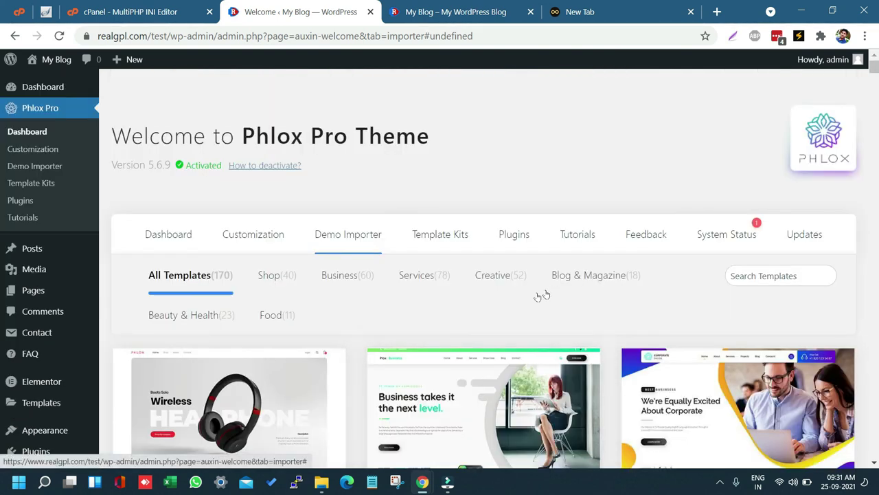
mouse_move(421, 484)
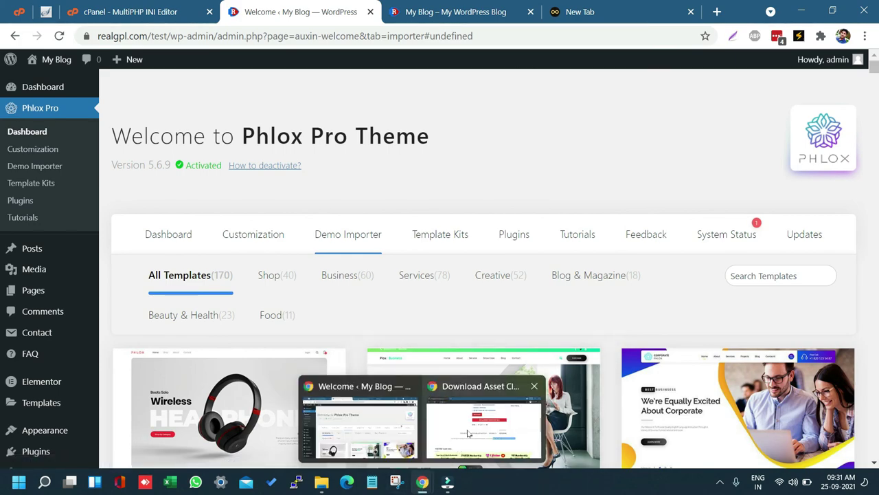
left_click(509, 405)
Step: Open the Indian Rupee currency dropdown on the Asset Cleanup Pro product page
scroll(509, 146, "up", 6)
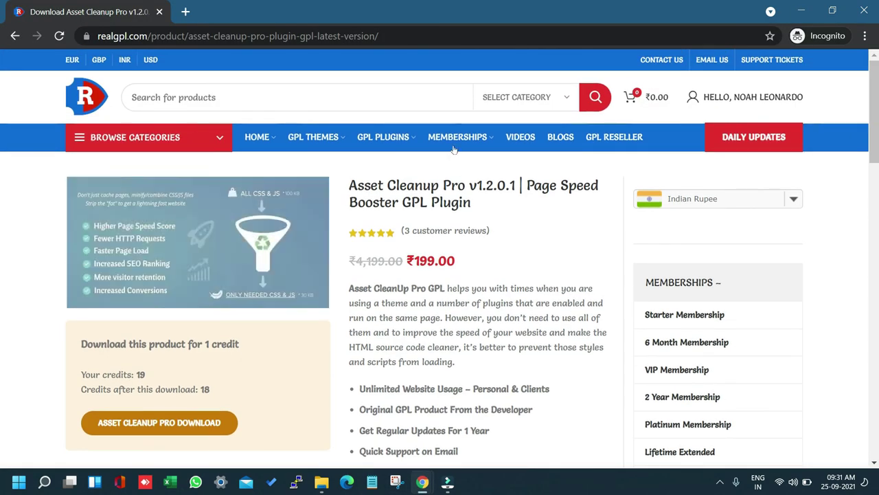
scroll(387, 237, "down", 9)
scroll(387, 236, "down", 1)
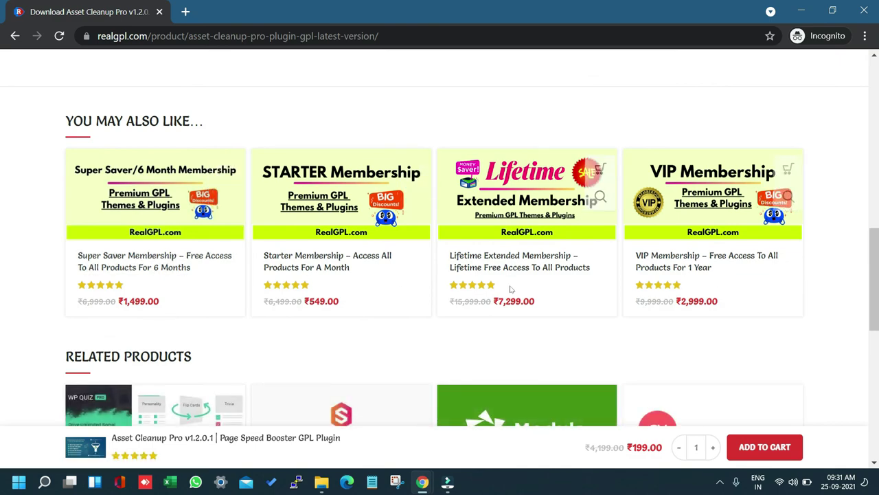
scroll(505, 289, "up", 5)
scroll(506, 289, "up", 5)
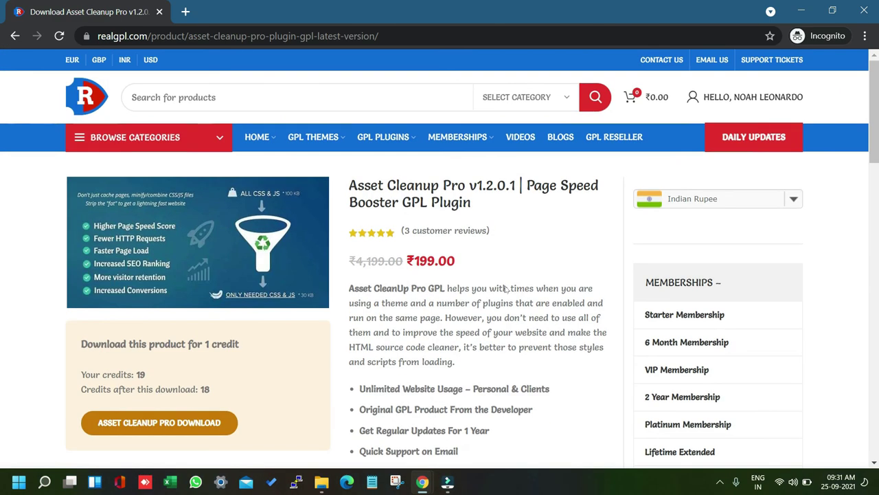
left_click(729, 204)
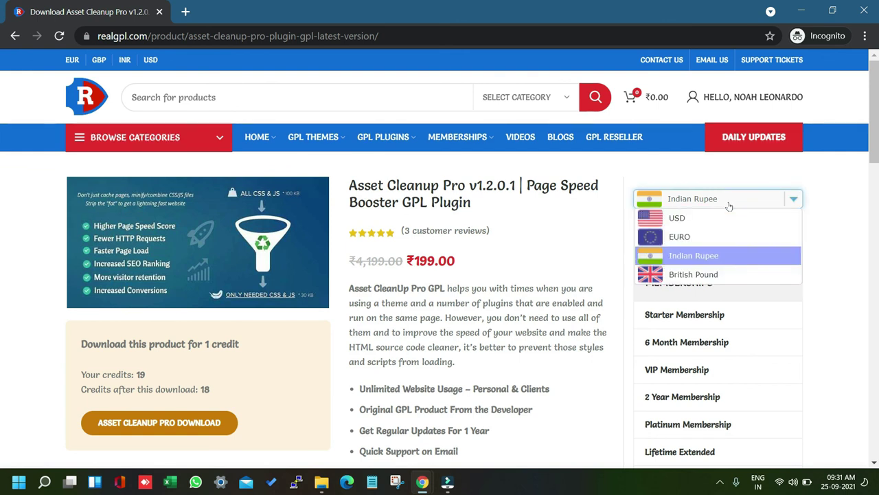